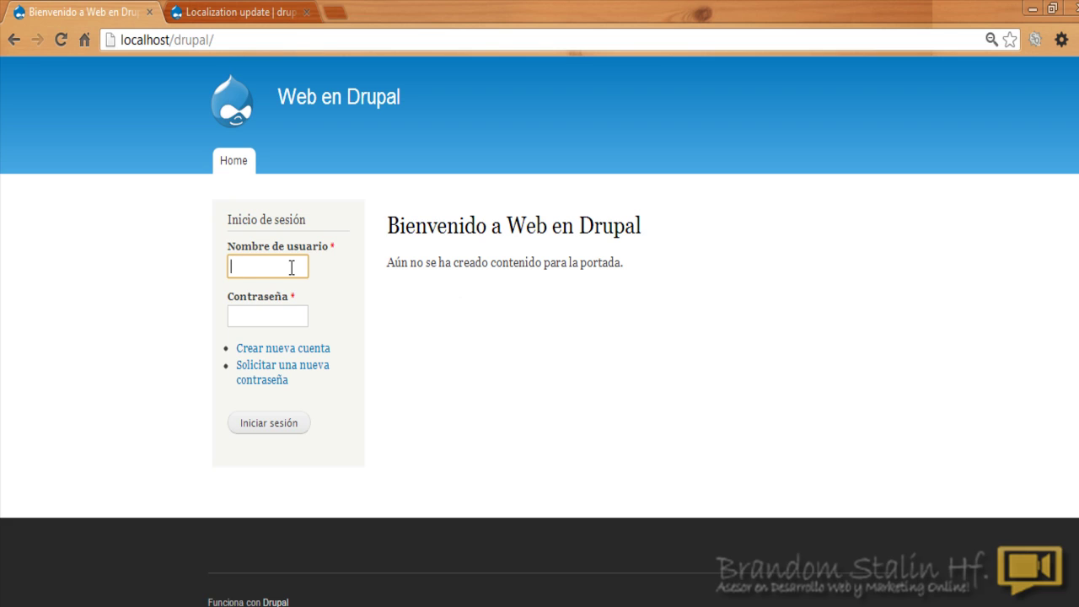
Step: Sign in with the 'admin' username and the account password
{"action": "type", "text": "adm"}
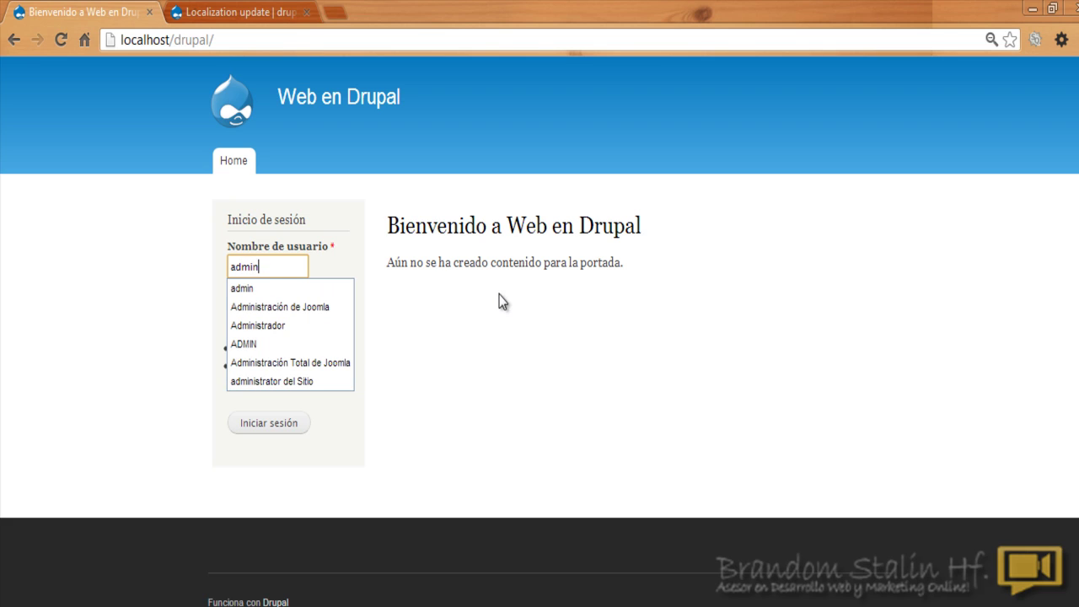
{"action": "type", "text": "in"}
{"action": "left_click", "coordinate": [499, 302]}
{"action": "left_click", "coordinate": [274, 315]}
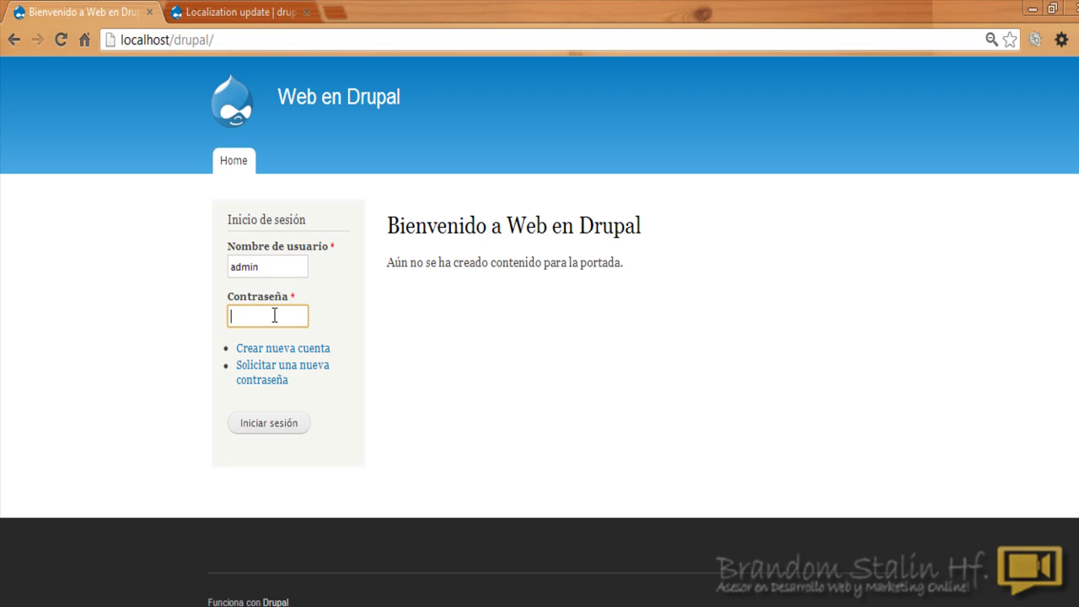
{"action": "type", "text": "admin"}
{"action": "left_click", "coordinate": [267, 428]}
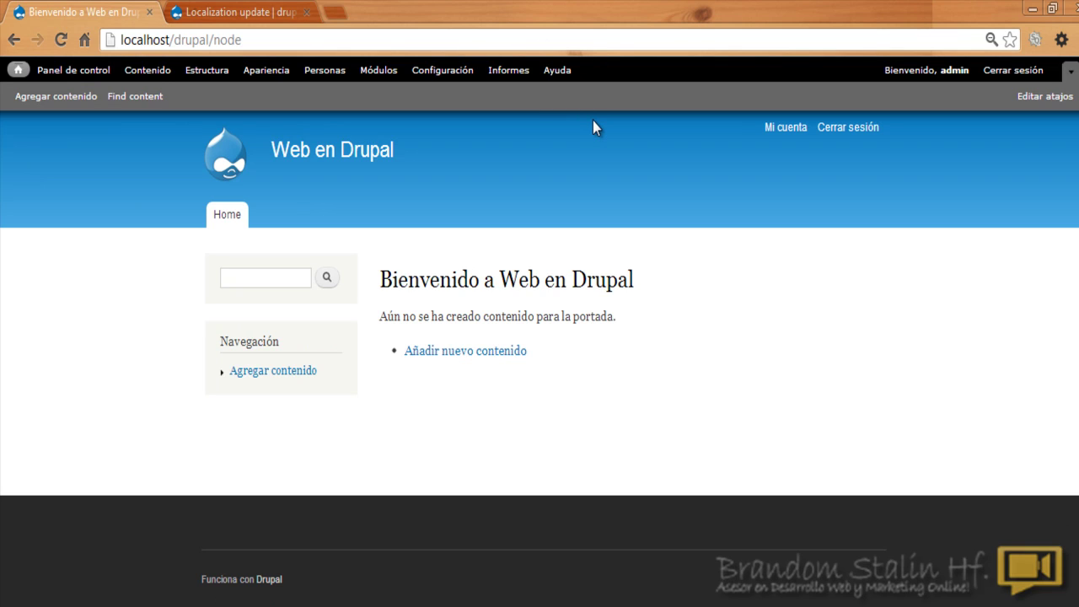
Step: Drag Usuarios nuevos under Contenido reciente in the main column, keep the search form in the sidebar, and save
{"action": "left_click", "coordinate": [85, 71]}
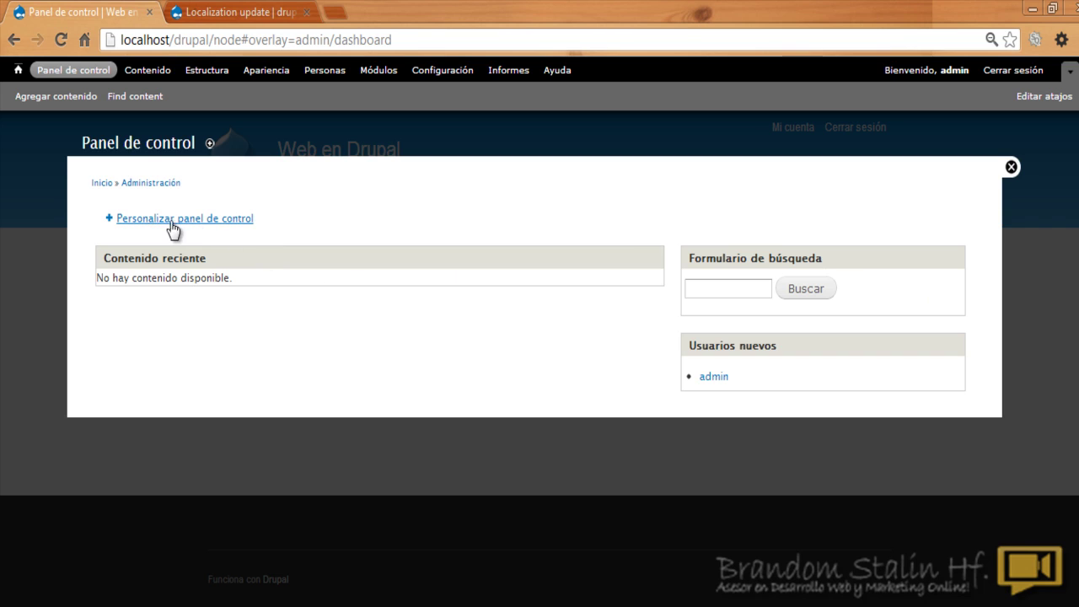
{"action": "left_click", "coordinate": [188, 221]}
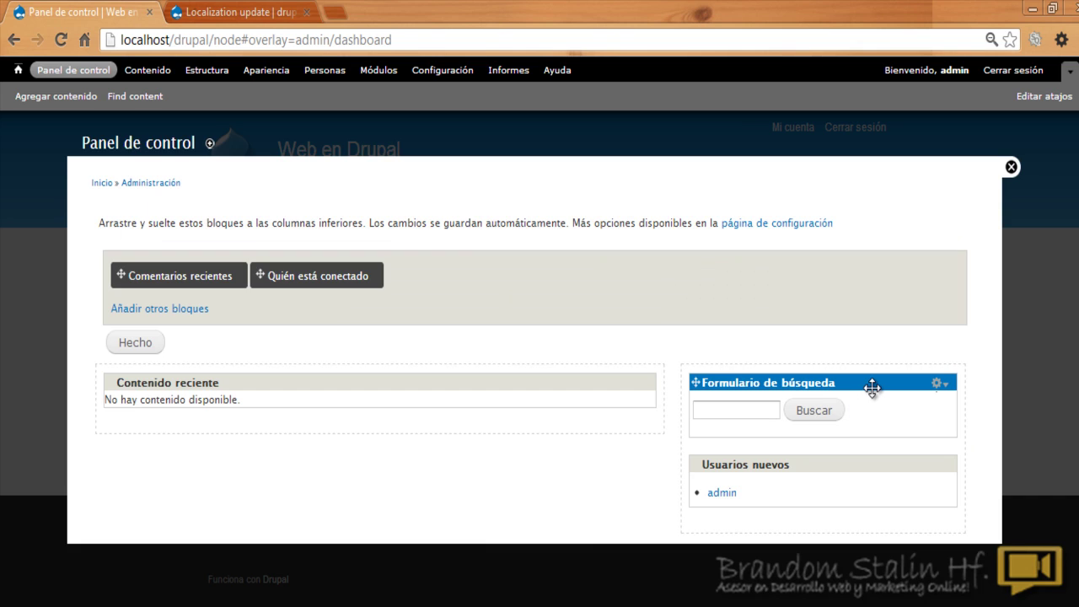
{"action": "left_click_drag", "start_coordinate": [873, 388], "coordinate": [288, 418]}
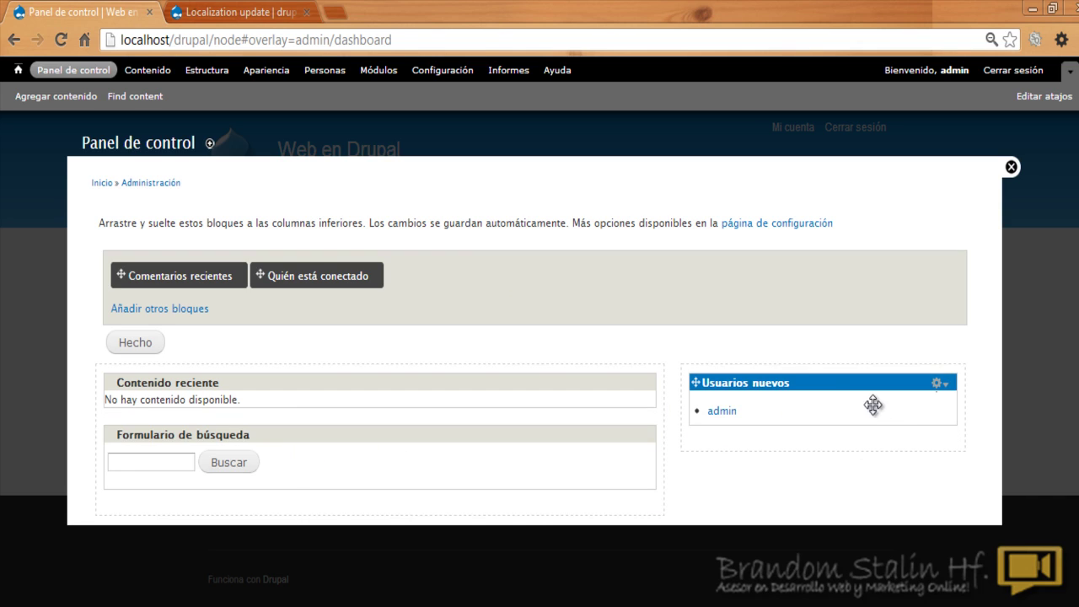
{"action": "left_click_drag", "start_coordinate": [831, 388], "coordinate": [261, 511]}
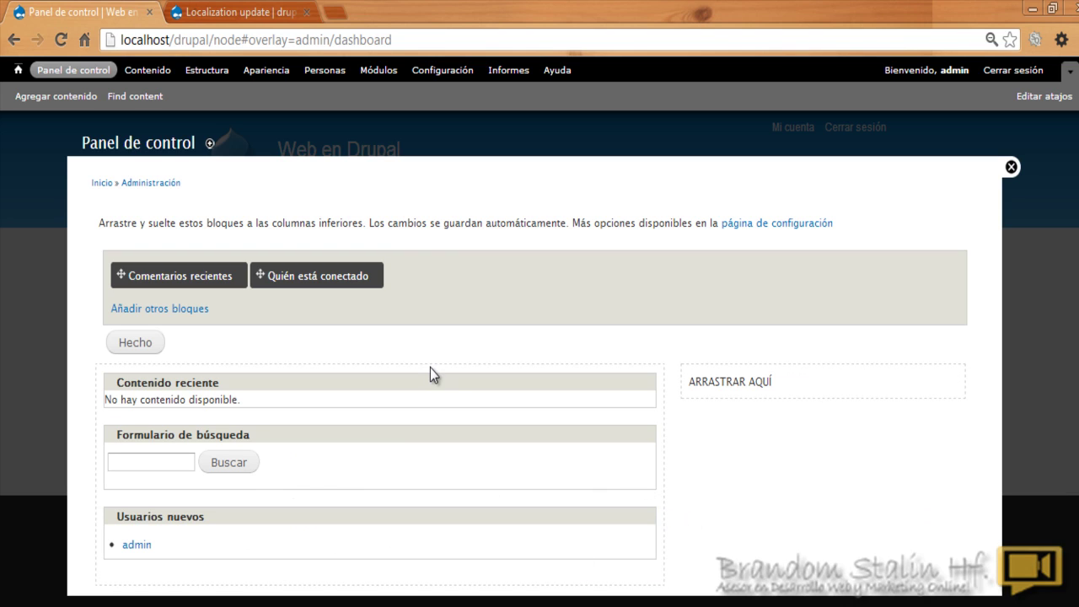
{"action": "left_click_drag", "start_coordinate": [329, 435], "coordinate": [911, 387]}
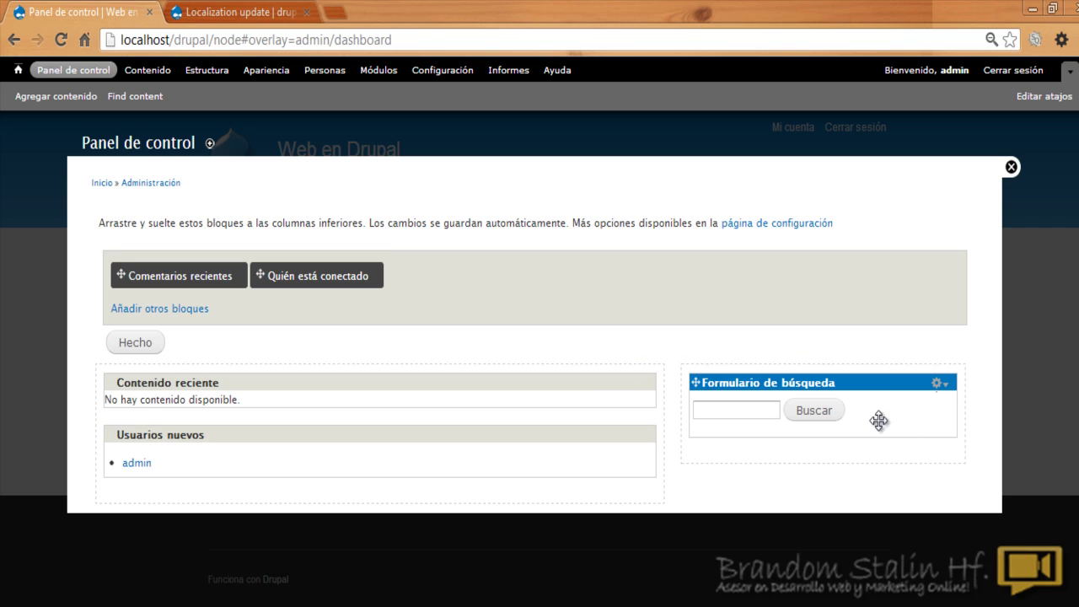
{"action": "left_click_drag", "start_coordinate": [878, 420], "coordinate": [879, 417]}
{"action": "left_click", "coordinate": [136, 345]}
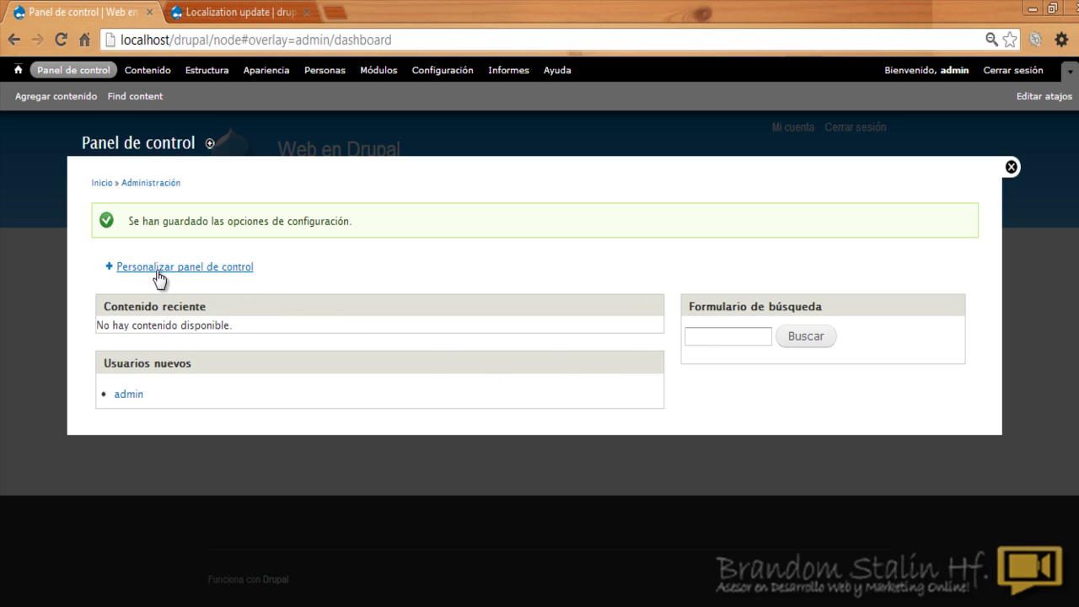
Step: Go from dashboard customisation to Añadir otros bloques and browse the blocks listed by region
{"action": "left_click", "coordinate": [188, 267]}
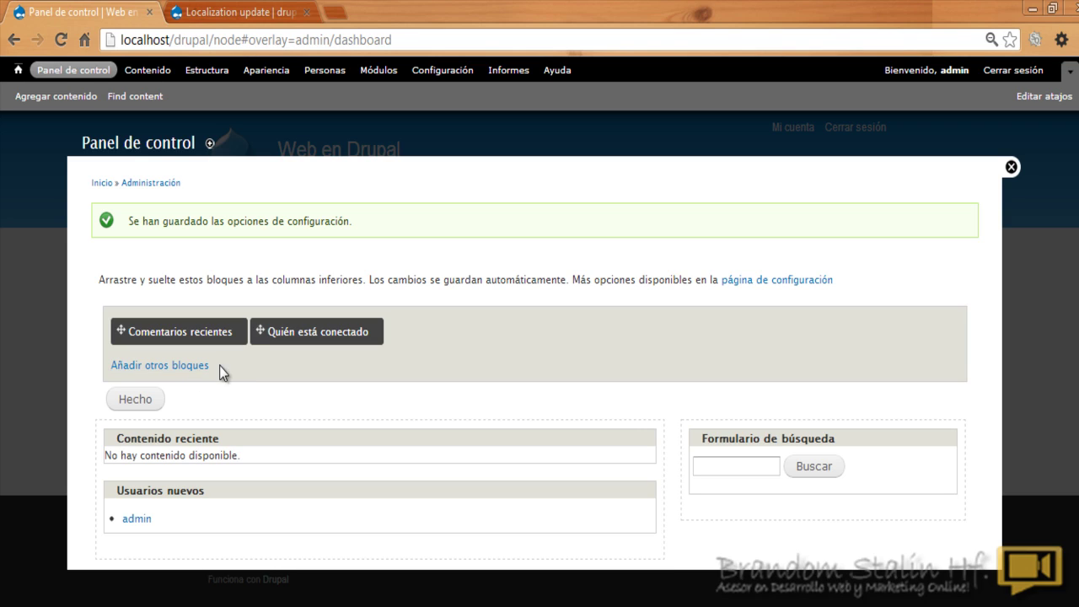
{"action": "left_click", "coordinate": [196, 368]}
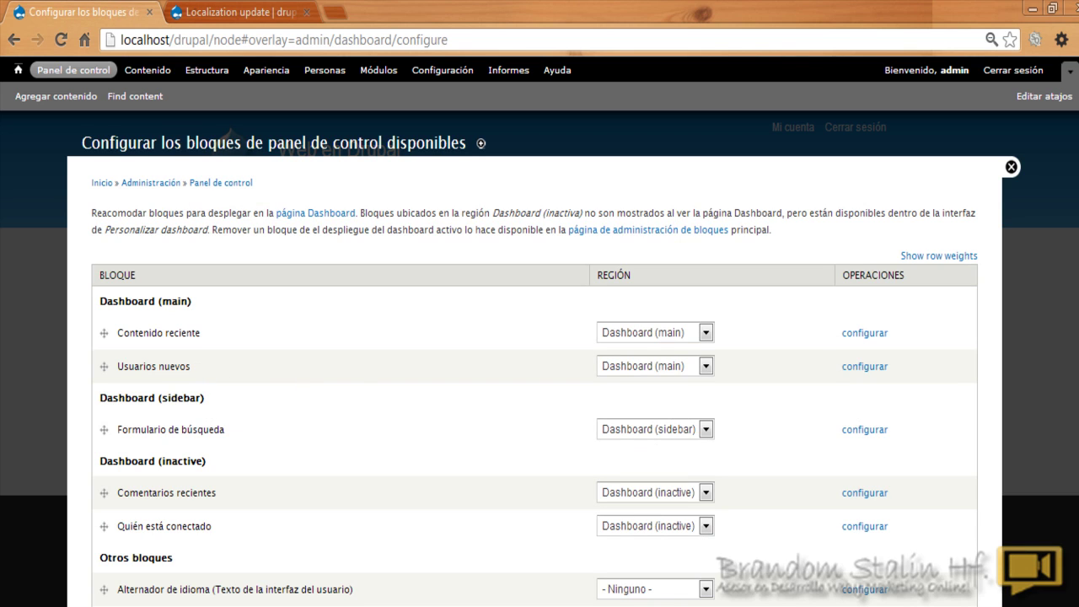
{"action": "scroll", "coordinate": [539, 354], "scroll_direction": "down", "scroll_amount": 3}
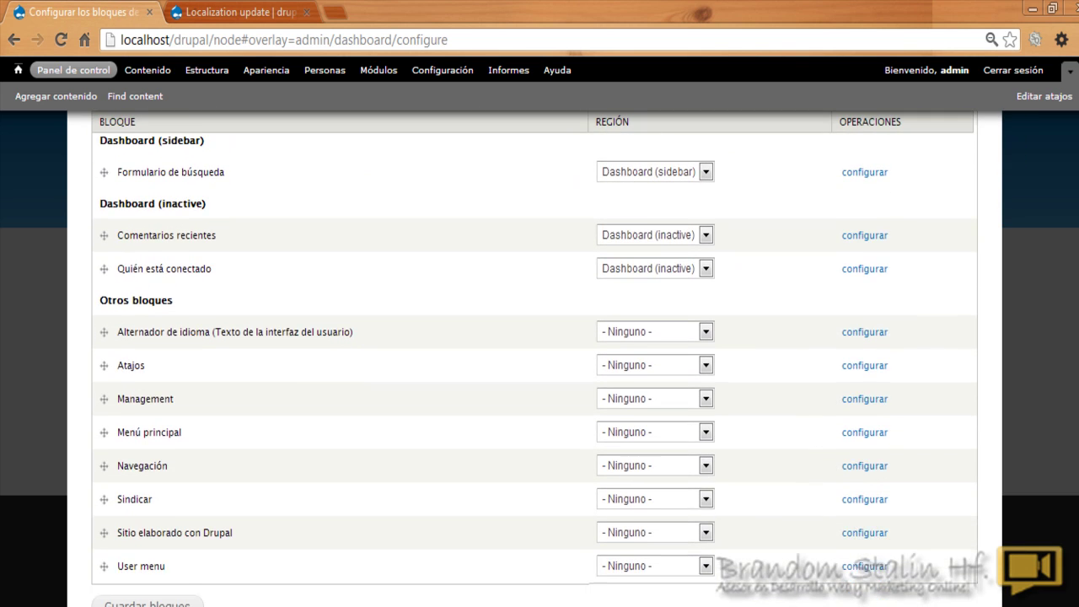
{"action": "scroll", "coordinate": [539, 354], "scroll_direction": "up", "scroll_amount": 3}
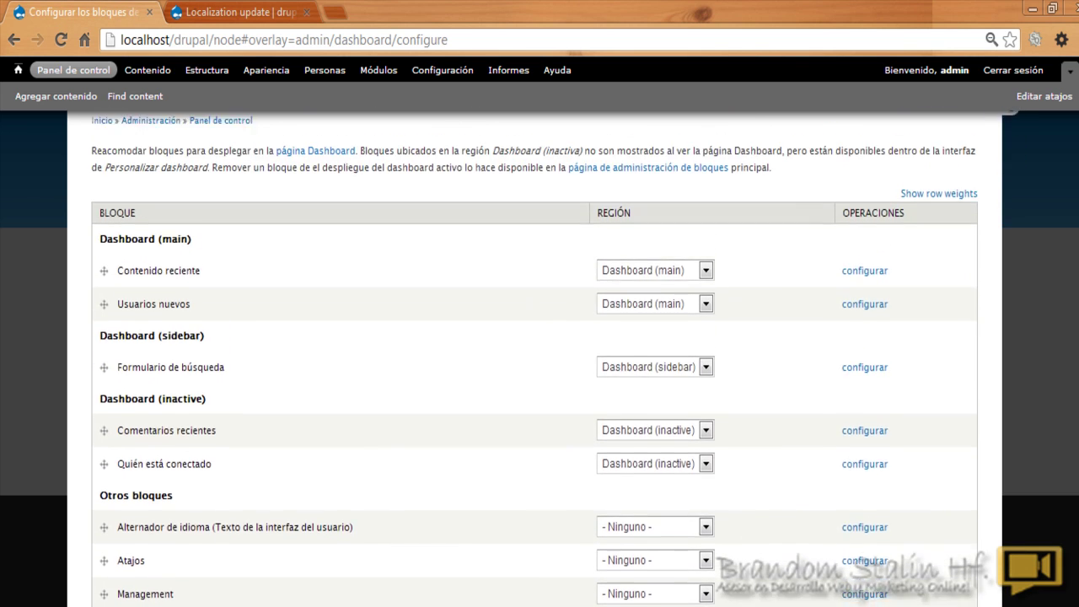
{"action": "scroll", "coordinate": [539, 354], "scroll_direction": "up", "scroll_amount": 1}
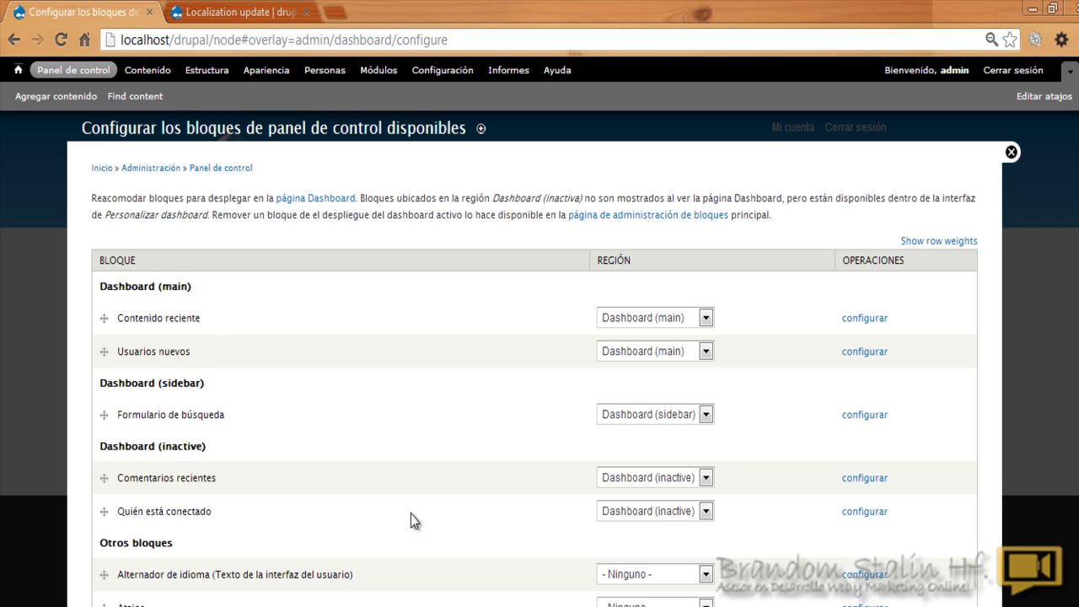
{"action": "scroll", "coordinate": [258, 366], "scroll_direction": "down", "scroll_amount": 1}
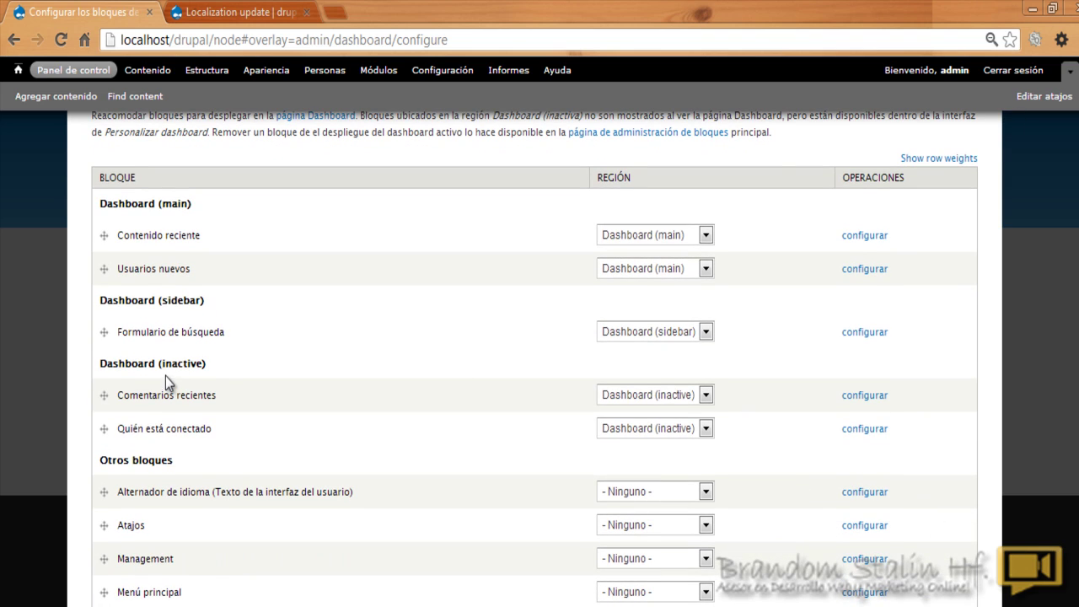
{"action": "scroll", "coordinate": [615, 452], "scroll_direction": "down", "scroll_amount": 2}
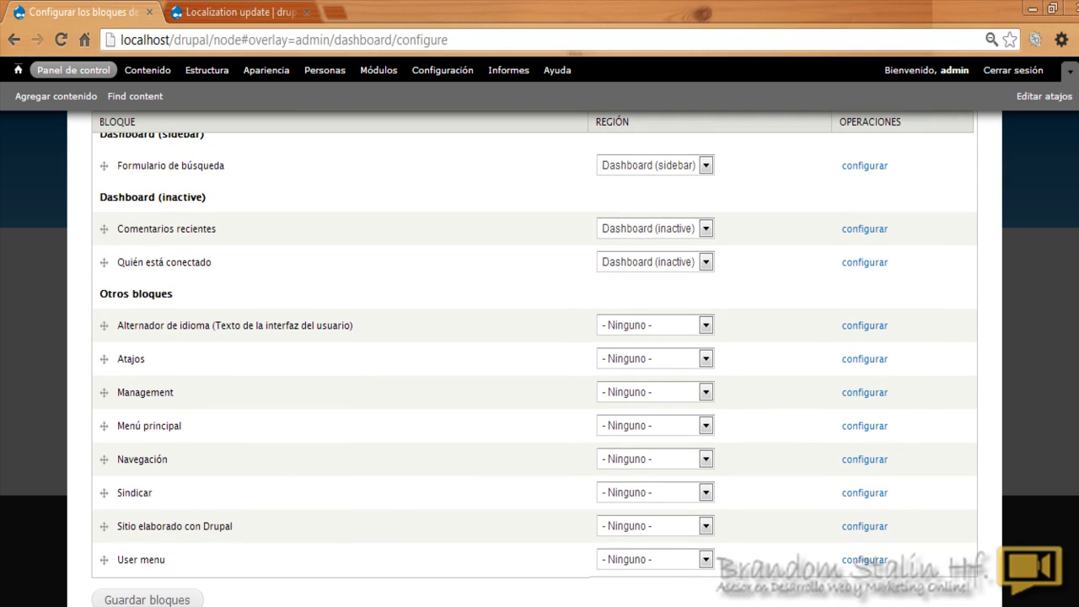
{"action": "scroll", "coordinate": [539, 358], "scroll_direction": "up", "scroll_amount": 3}
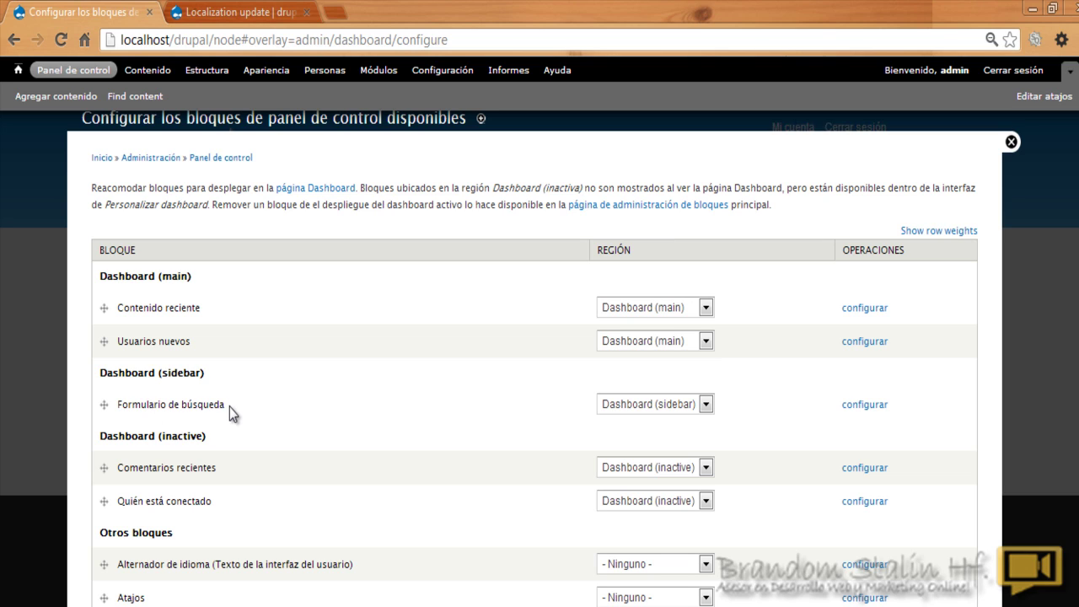
{"action": "left_click", "coordinate": [1010, 142]}
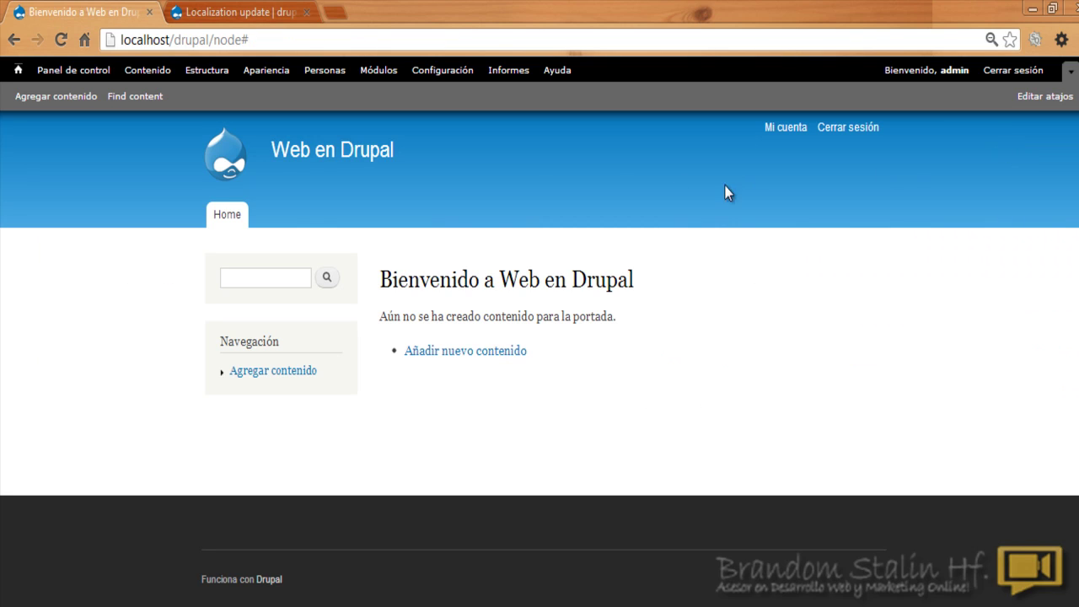
{"action": "left_click", "coordinate": [60, 72]}
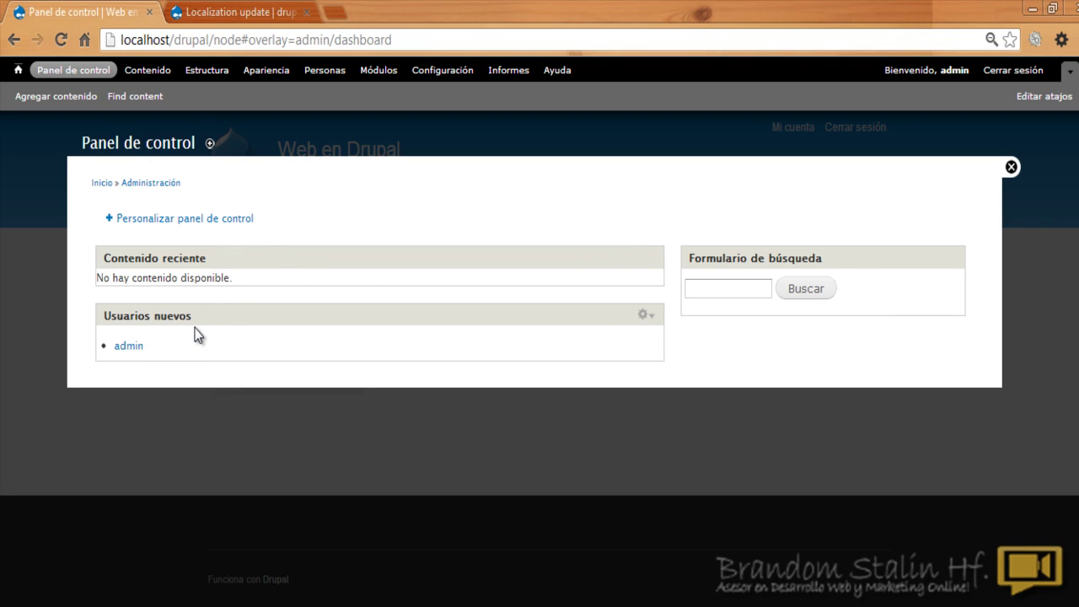
{"action": "left_click", "coordinate": [183, 219]}
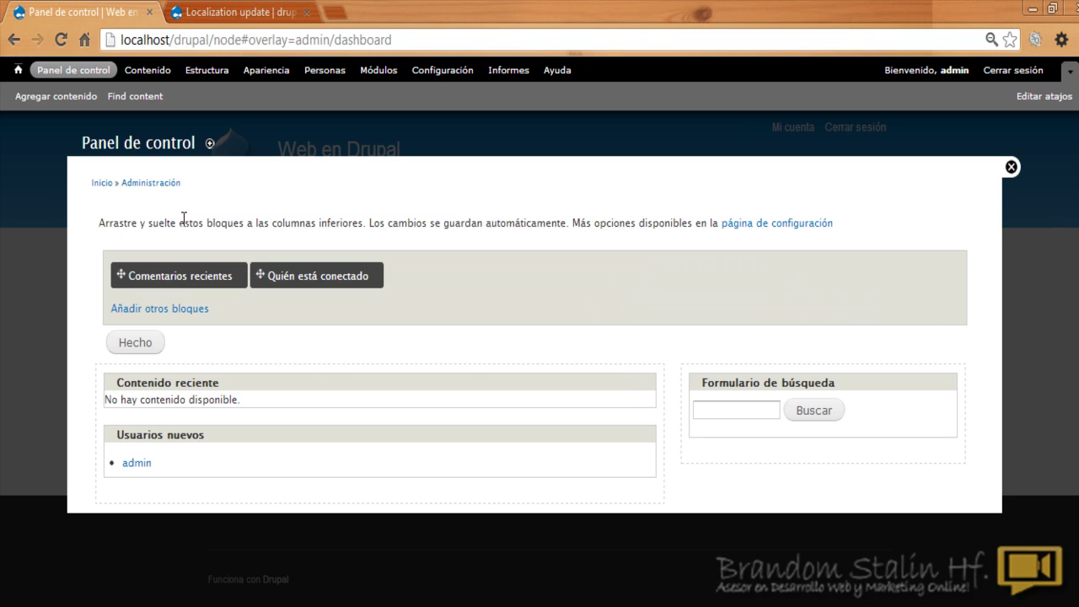
{"action": "left_click", "coordinate": [173, 309]}
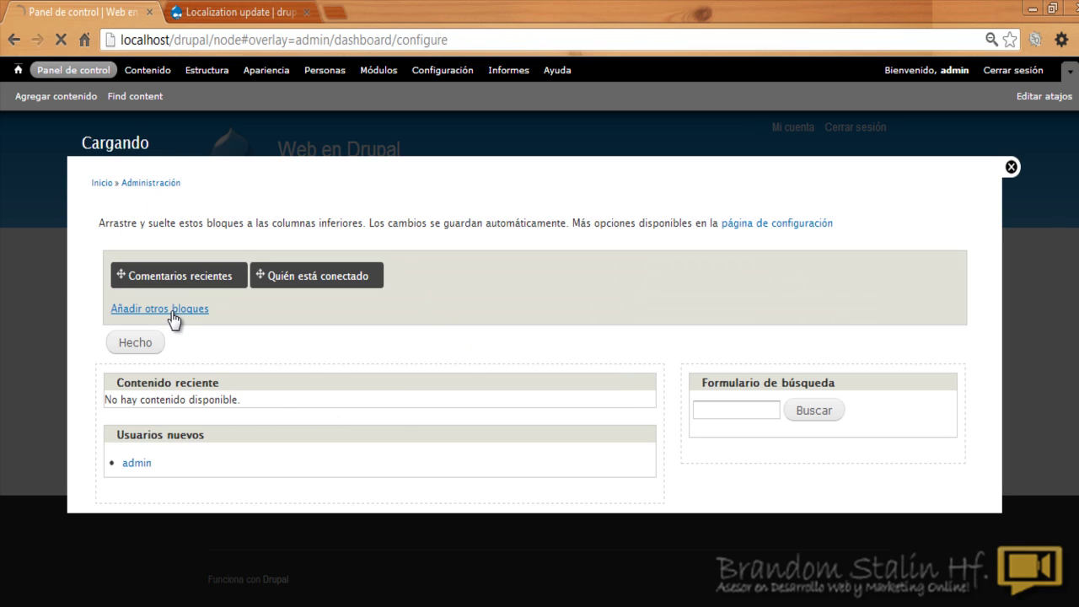
{"action": "scroll", "coordinate": [310, 286], "scroll_direction": "down", "scroll_amount": 1}
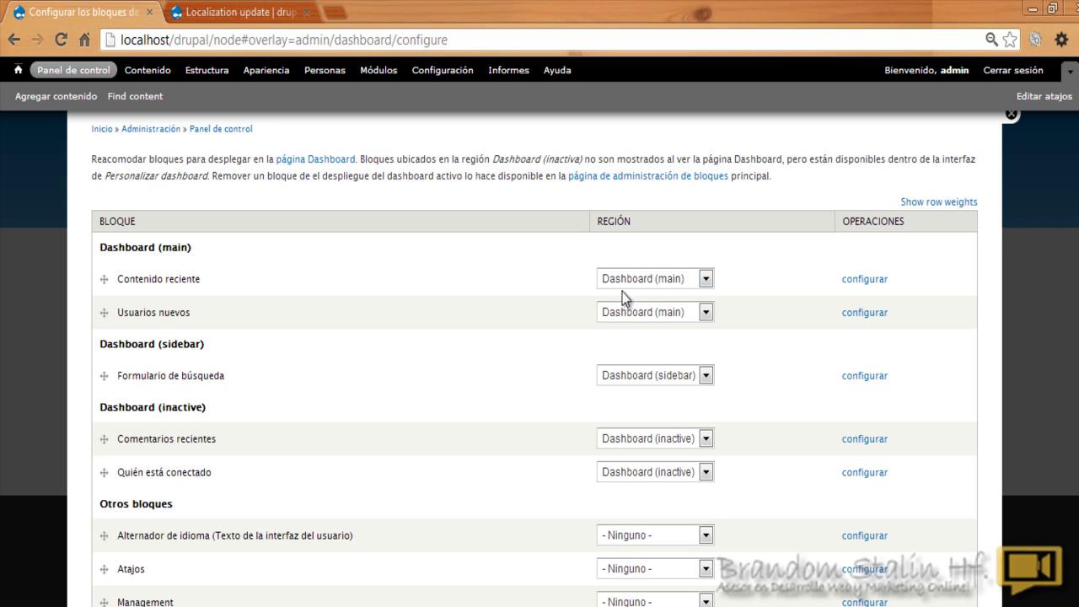
Step: Keep Contenido reciente's region set to Dashboard (main)
{"action": "left_click", "coordinate": [706, 279]}
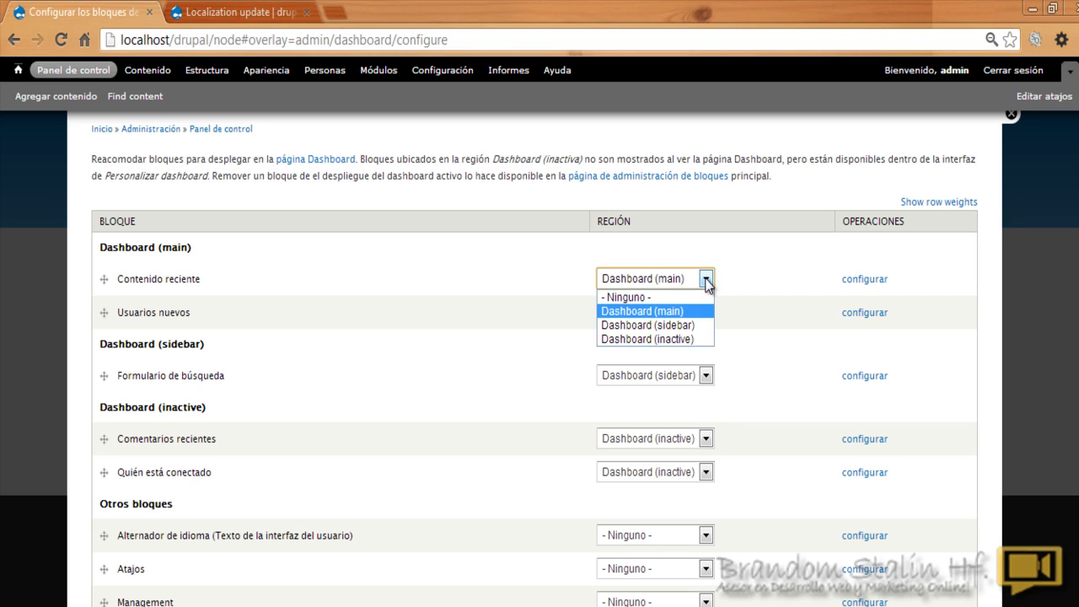
{"action": "left_click", "coordinate": [706, 280]}
{"action": "left_click", "coordinate": [706, 281]}
{"action": "left_click", "coordinate": [753, 263]}
{"action": "scroll", "coordinate": [535, 358], "scroll_direction": "down", "scroll_amount": 5}
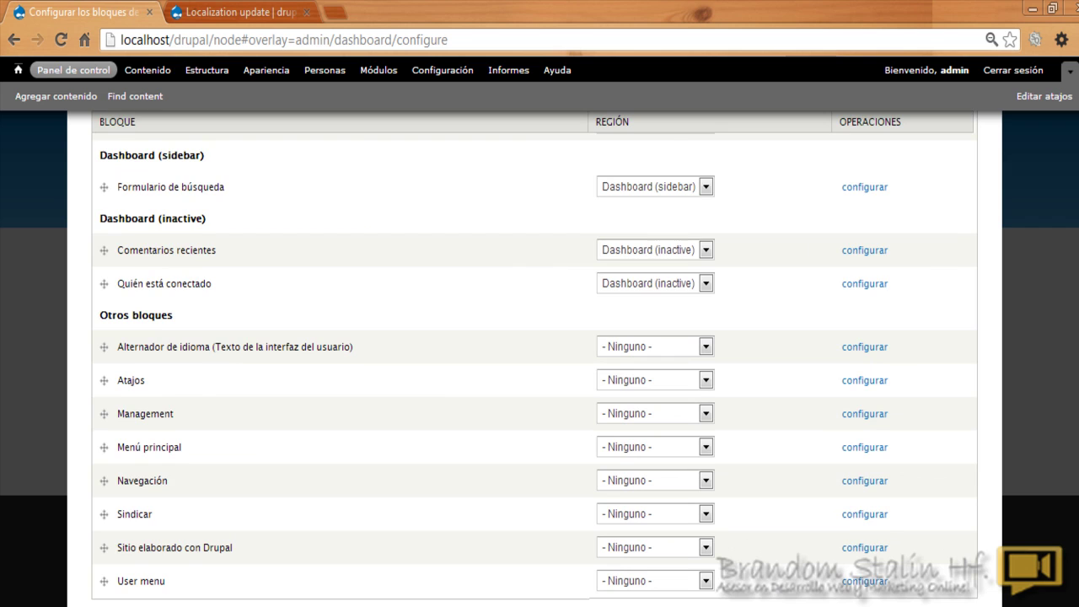
{"action": "scroll", "coordinate": [535, 359], "scroll_direction": "up", "scroll_amount": 3}
{"action": "scroll", "coordinate": [535, 359], "scroll_direction": "down", "scroll_amount": 2}
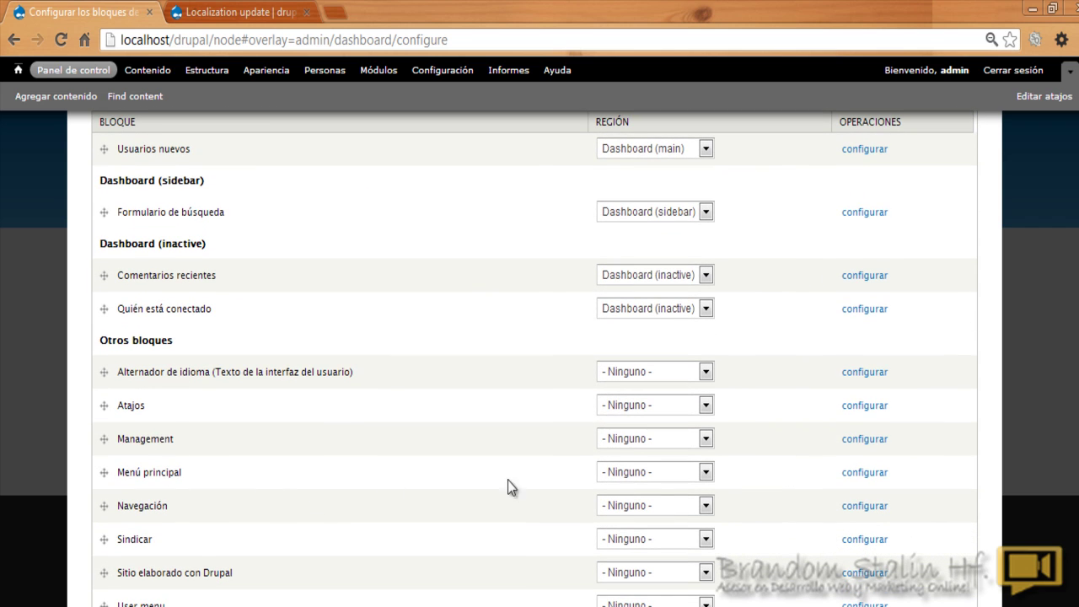
Step: Set Menú principal's region to Dashboard (main)
{"action": "left_click", "coordinate": [705, 473]}
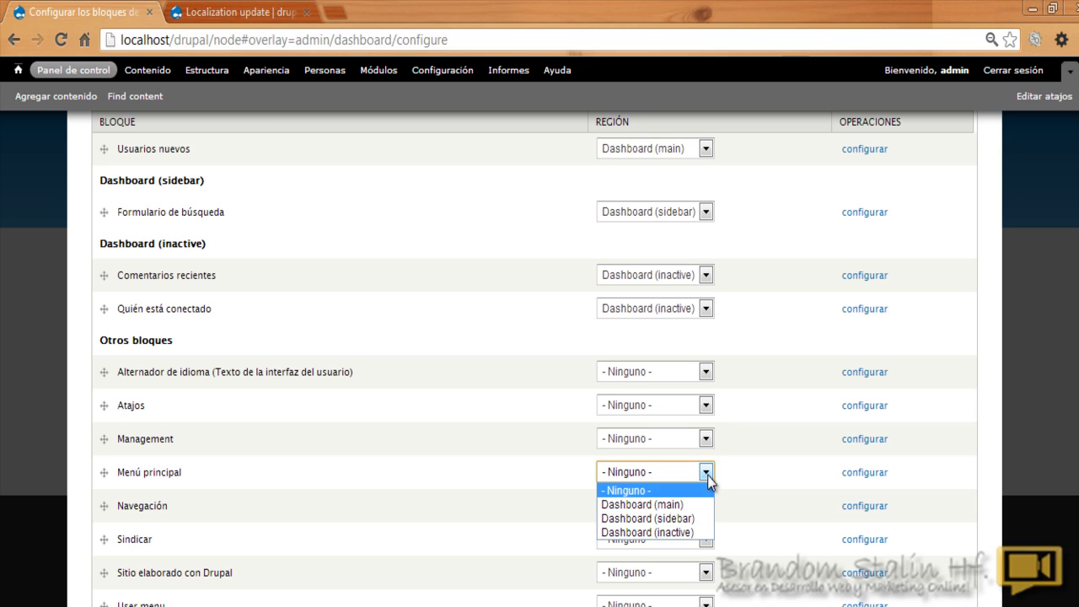
{"action": "left_click", "coordinate": [677, 506]}
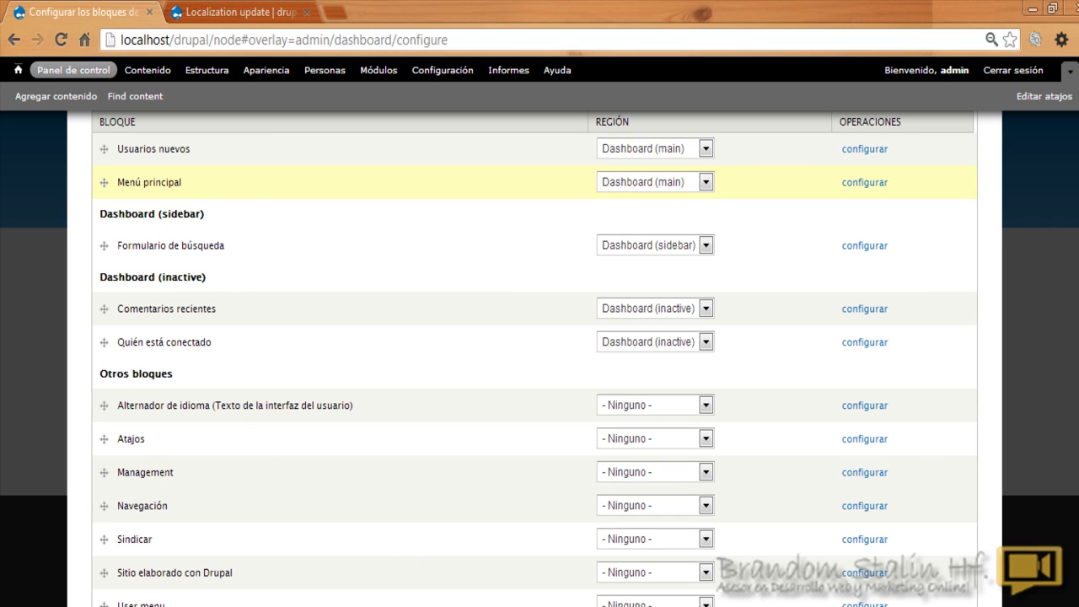
{"action": "scroll", "coordinate": [211, 299], "scroll_direction": "up", "scroll_amount": 5}
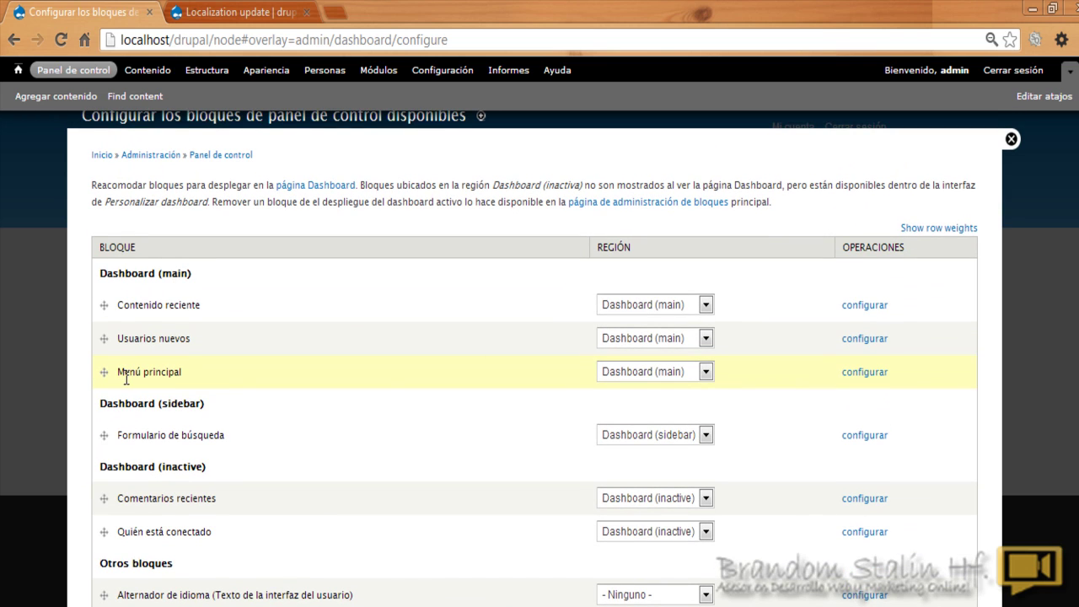
{"action": "scroll", "coordinate": [814, 393], "scroll_direction": "down", "scroll_amount": 4}
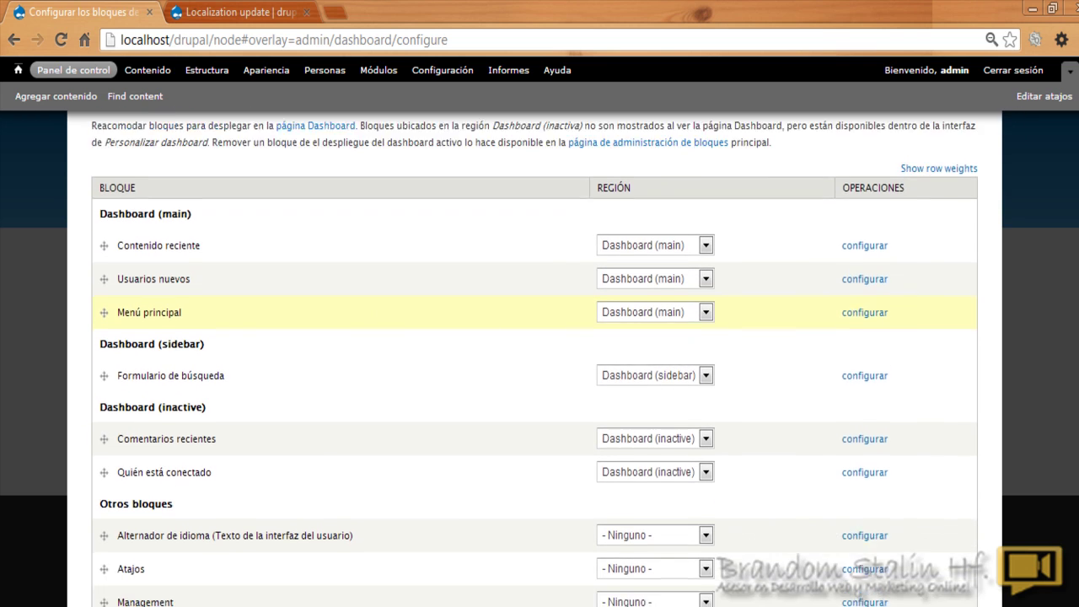
{"action": "scroll", "coordinate": [470, 476], "scroll_direction": "down", "scroll_amount": 2}
{"action": "scroll", "coordinate": [471, 476], "scroll_direction": "up", "scroll_amount": 1}
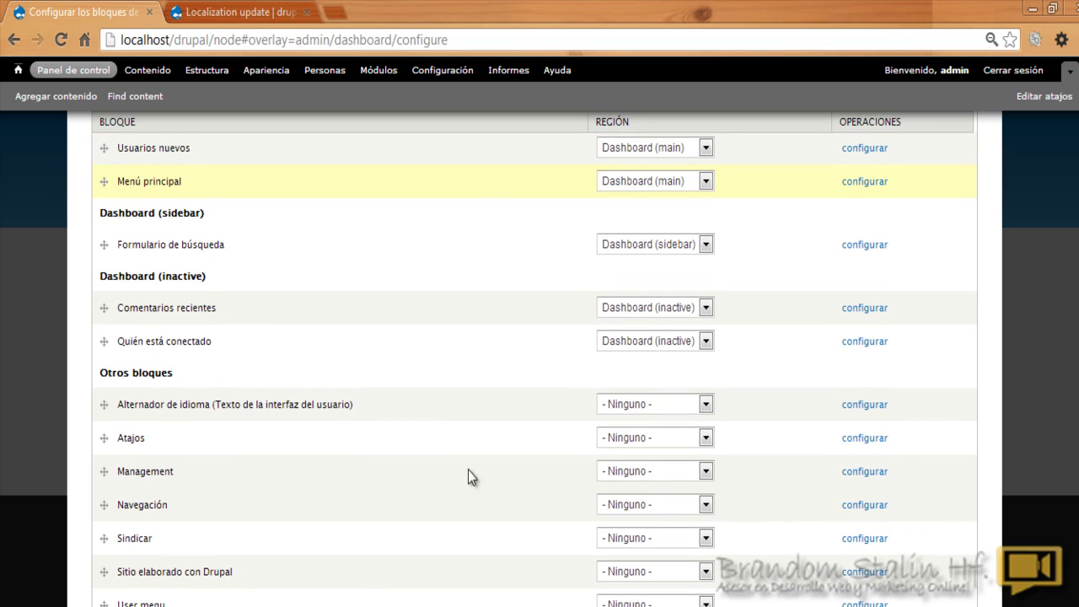
Step: Set Navegación's region to Dashboard (main) and save the blocks
{"action": "left_click", "coordinate": [705, 506]}
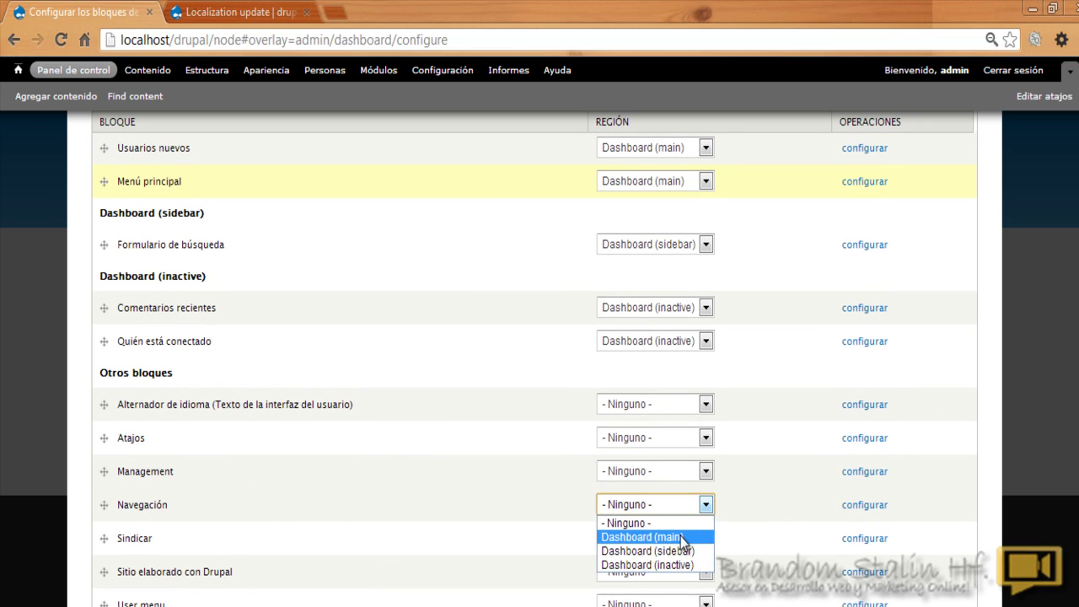
{"action": "left_click", "coordinate": [683, 537]}
{"action": "scroll", "coordinate": [337, 379], "scroll_direction": "up", "scroll_amount": 3}
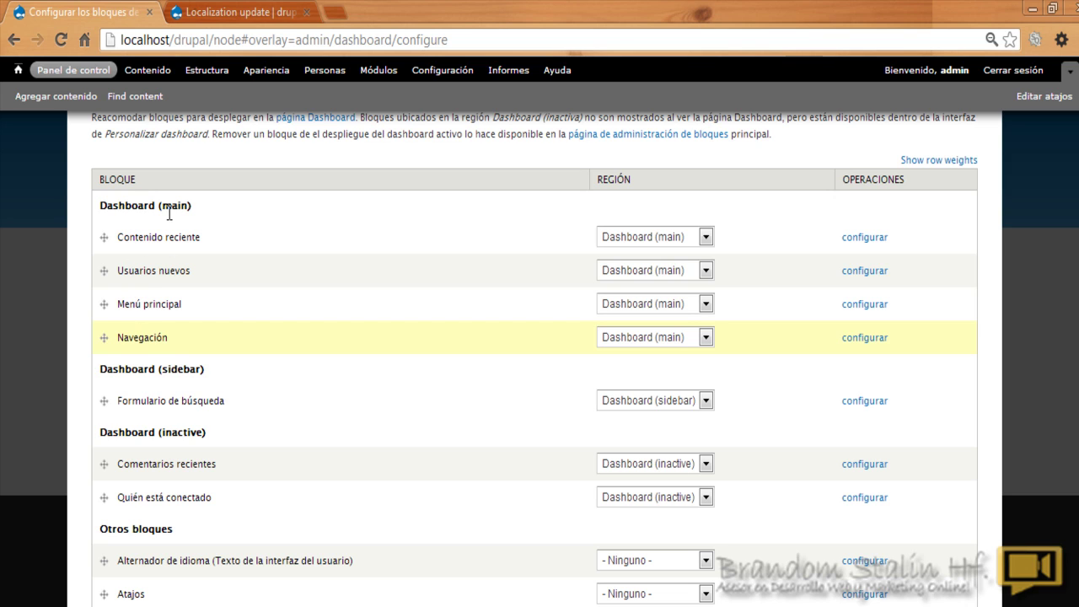
{"action": "scroll", "coordinate": [539, 354], "scroll_direction": "down", "scroll_amount": 4}
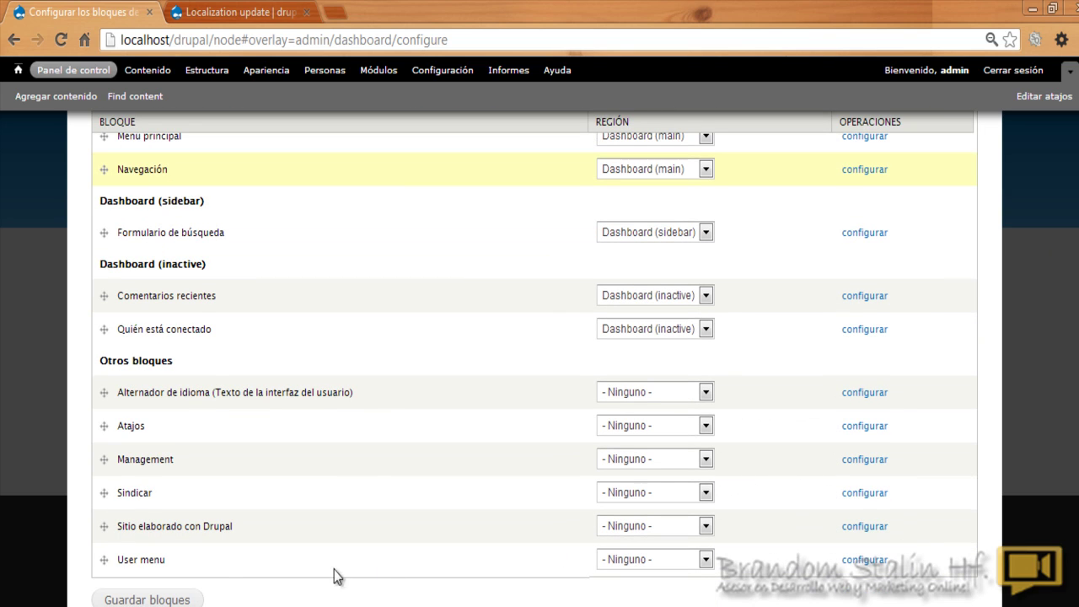
{"action": "left_click", "coordinate": [172, 600]}
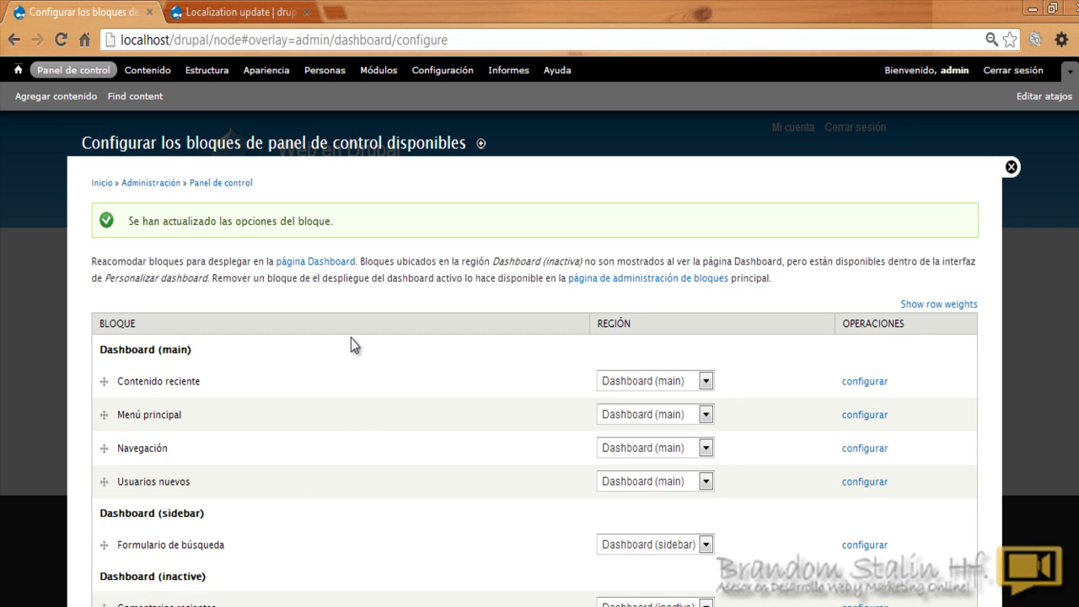
{"action": "left_click", "coordinate": [80, 76]}
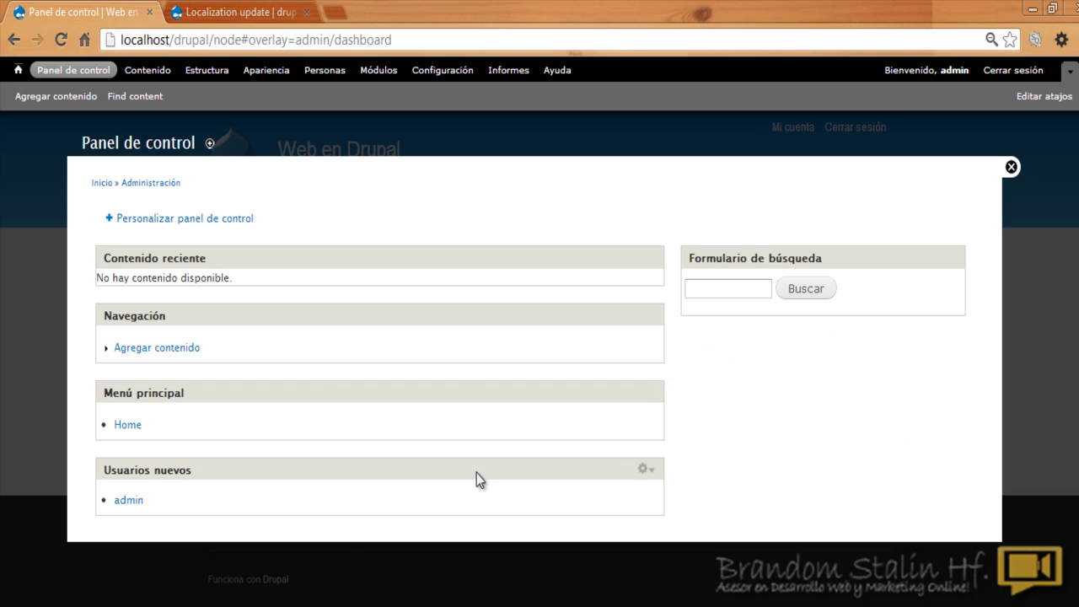
{"action": "left_click", "coordinate": [200, 222]}
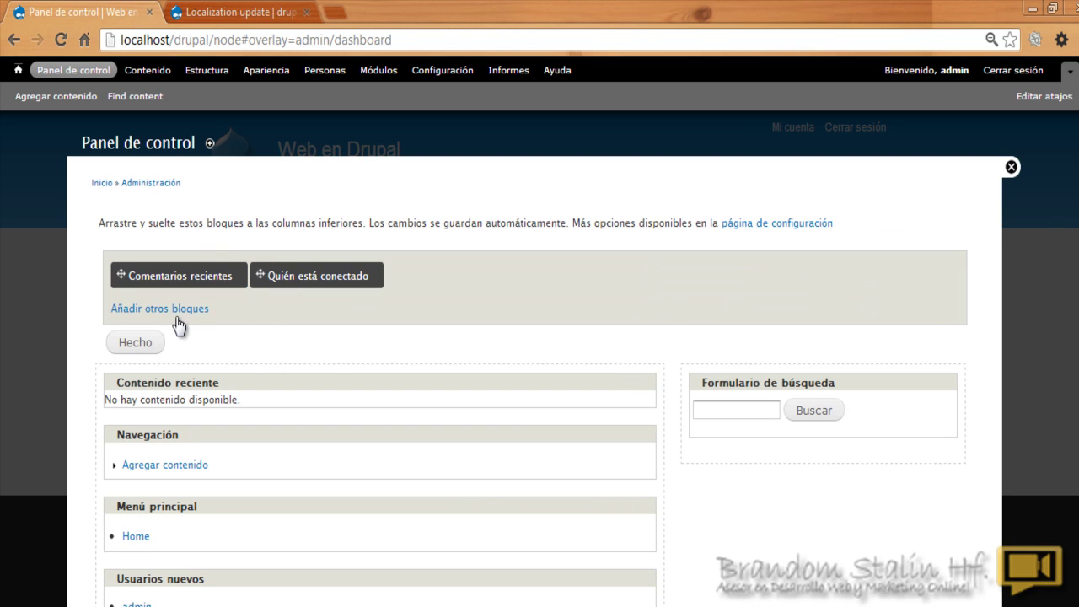
{"action": "left_click", "coordinate": [177, 318]}
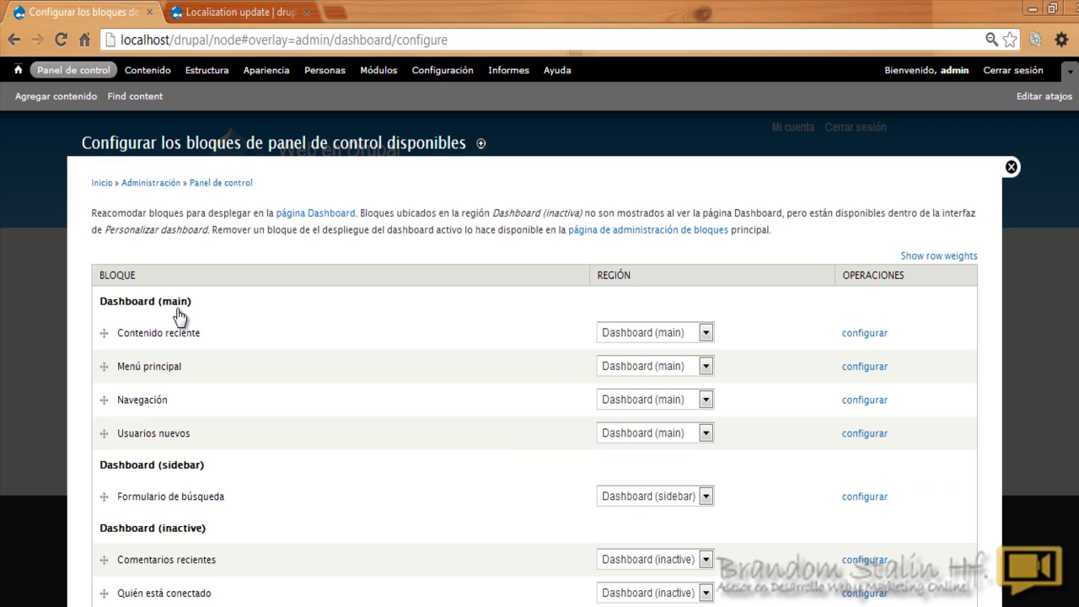
Step: Set Comentarios recientes and Quién está conectado to the Dashboard (sidebar) region
{"action": "scroll", "coordinate": [177, 316], "scroll_direction": "down", "scroll_amount": 3}
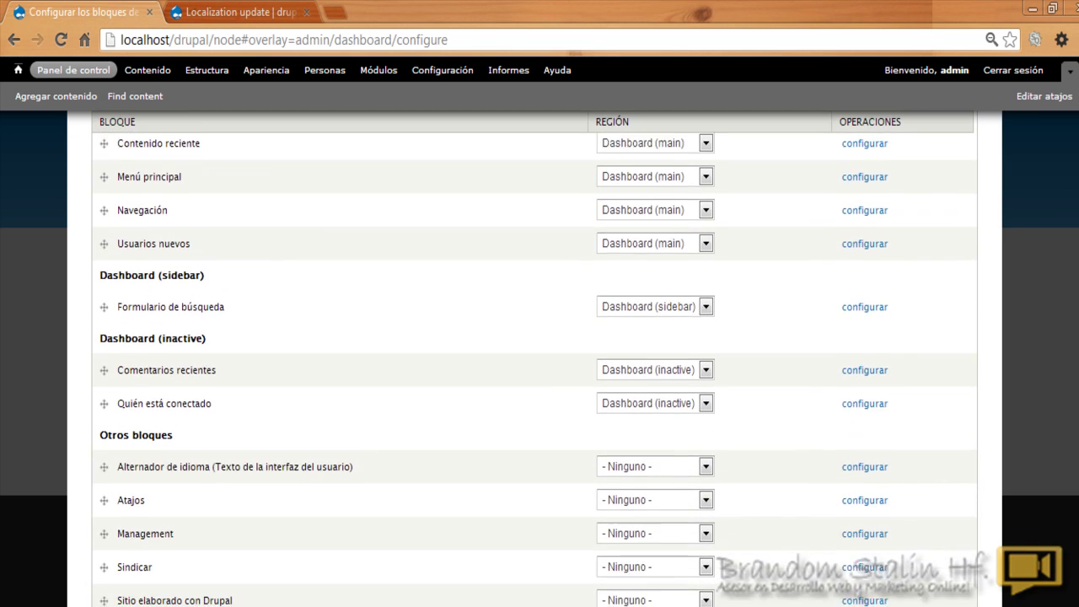
{"action": "scroll", "coordinate": [535, 362], "scroll_direction": "down", "scroll_amount": 1}
{"action": "scroll", "coordinate": [534, 369], "scroll_direction": "up", "scroll_amount": 1}
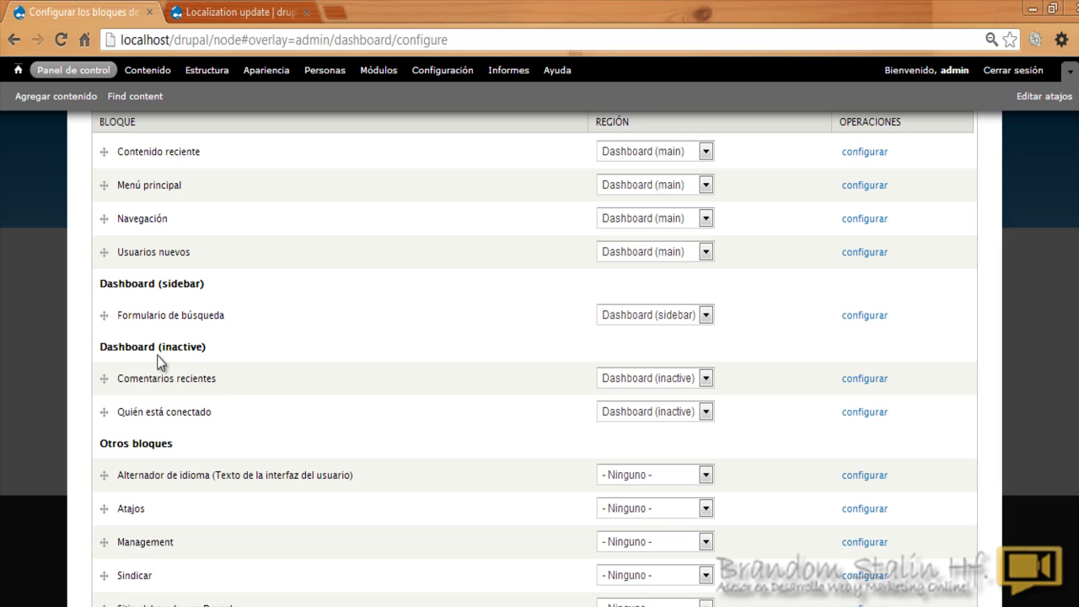
{"action": "left_click", "coordinate": [707, 379]}
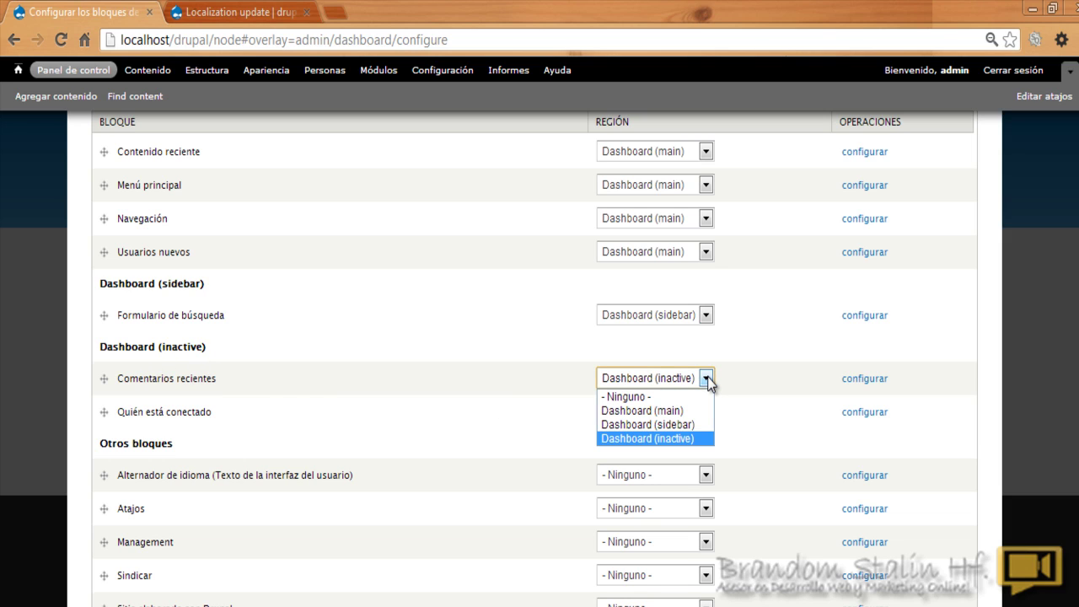
{"action": "left_click", "coordinate": [687, 424]}
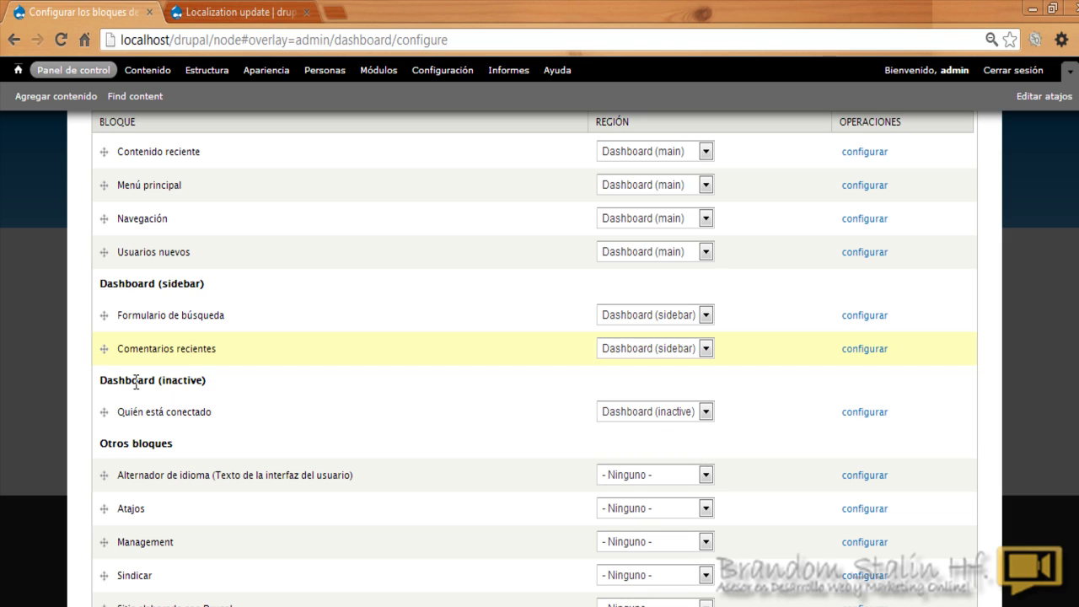
{"action": "left_click", "coordinate": [706, 410]}
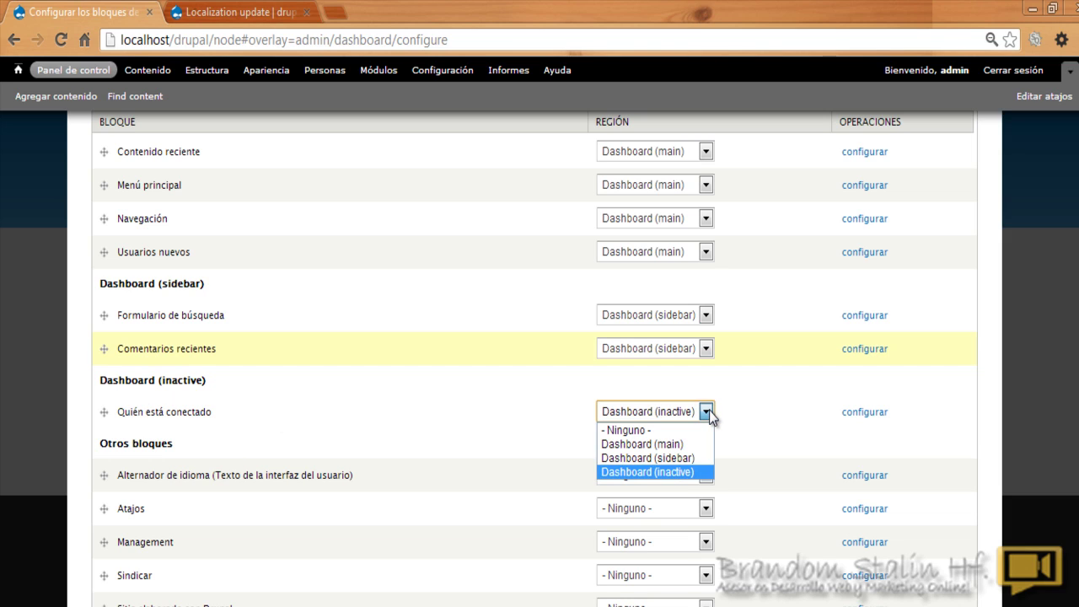
{"action": "left_click", "coordinate": [688, 458]}
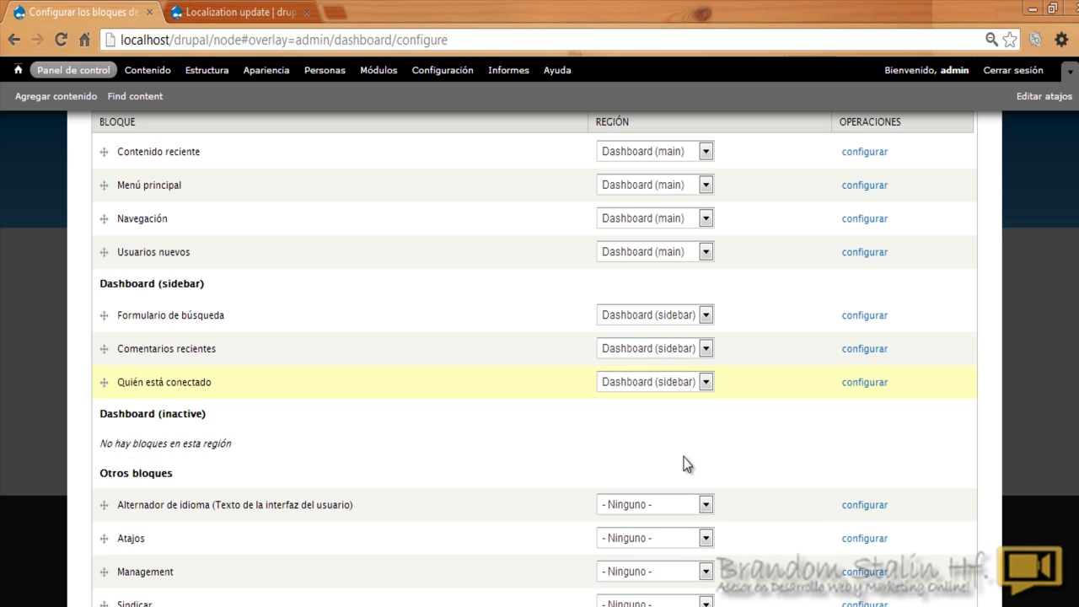
Step: Save the block regions and return to Panel de control
{"action": "scroll", "coordinate": [535, 359], "scroll_direction": "up", "scroll_amount": 2}
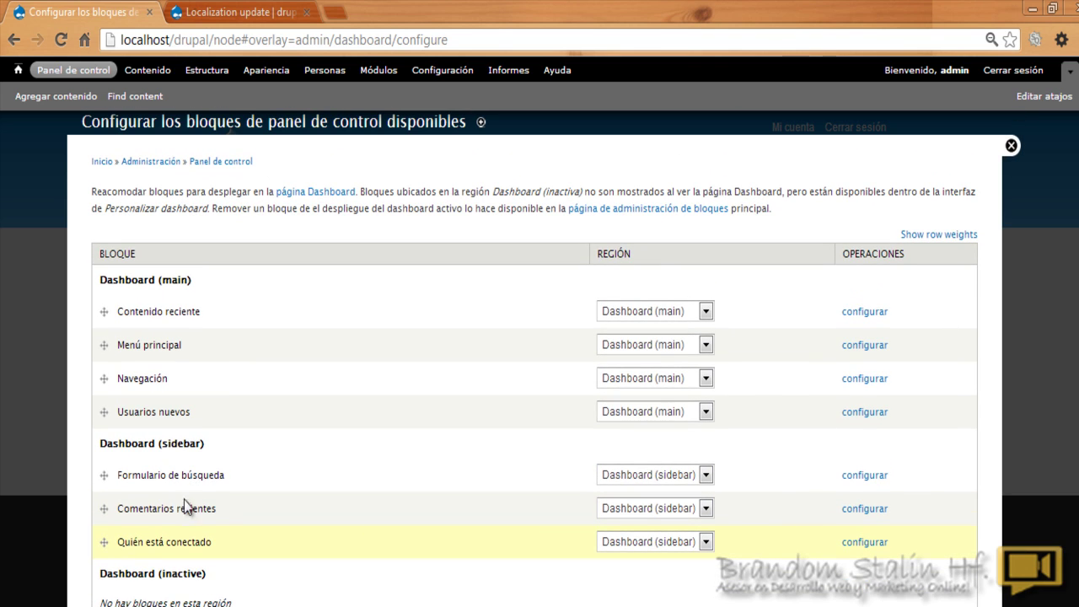
{"action": "scroll", "coordinate": [345, 457], "scroll_direction": "down", "scroll_amount": 1}
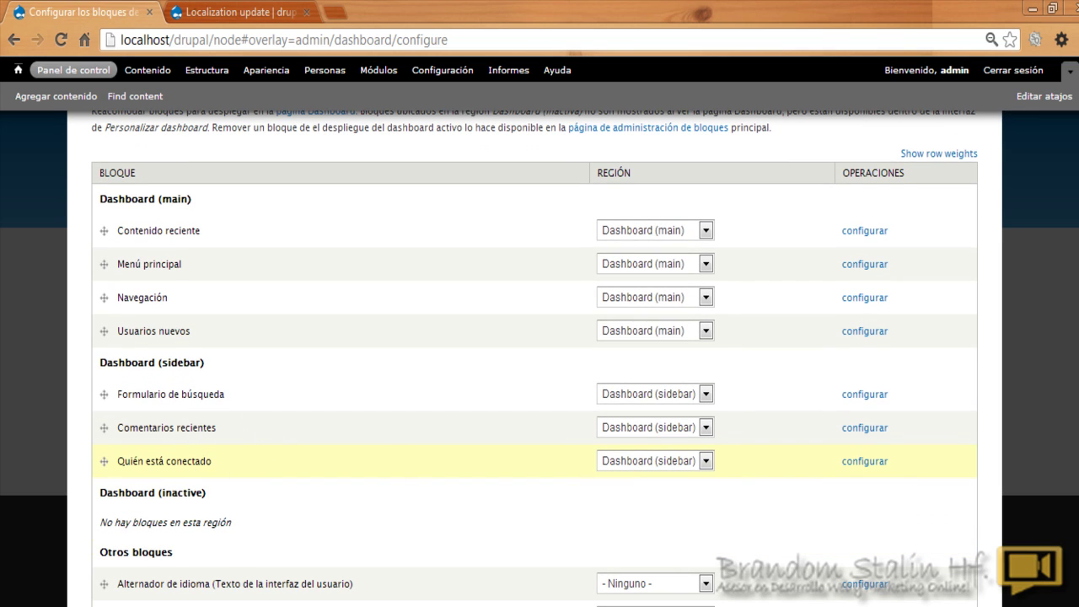
{"action": "scroll", "coordinate": [484, 506], "scroll_direction": "down", "scroll_amount": 1}
{"action": "scroll", "coordinate": [404, 598], "scroll_direction": "down", "scroll_amount": 1}
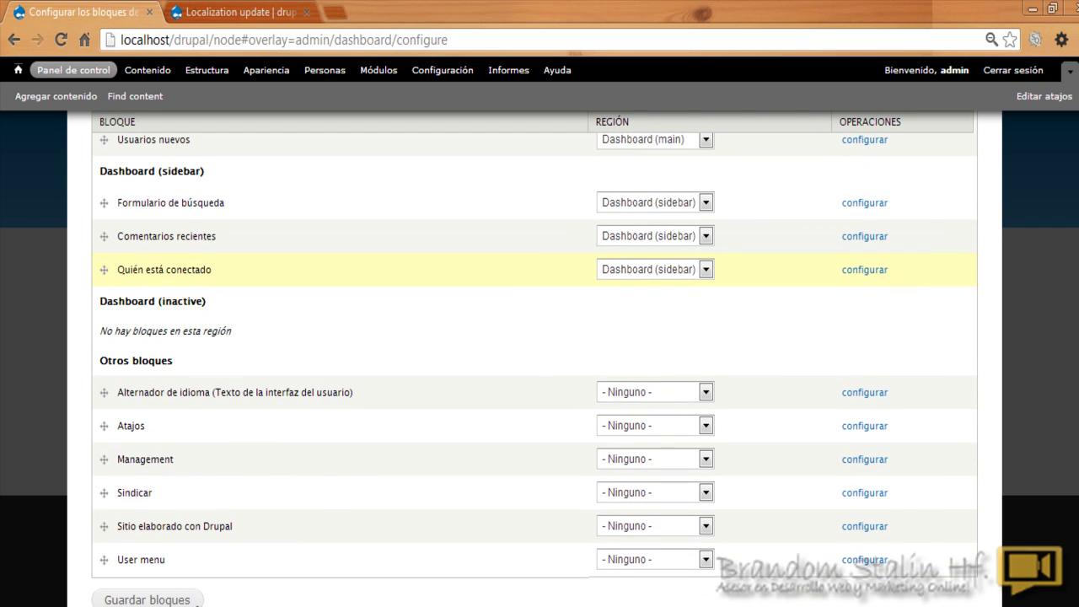
{"action": "left_click", "coordinate": [163, 599]}
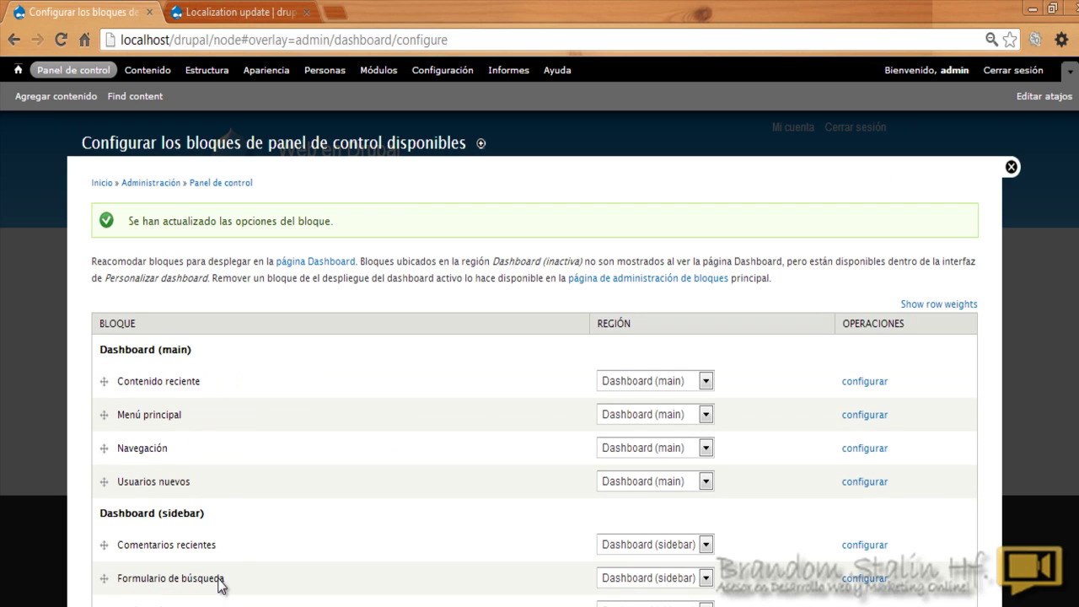
{"action": "left_click", "coordinate": [67, 76]}
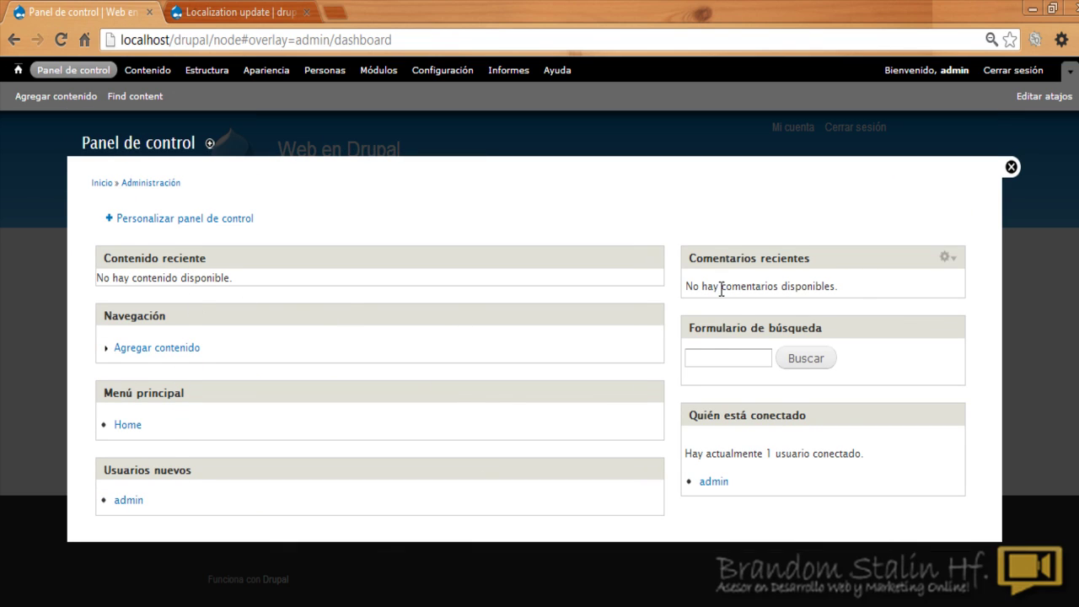
Step: View the admin user's profile, go back, and enter dashboard customisation mode
{"action": "left_click", "coordinate": [713, 483]}
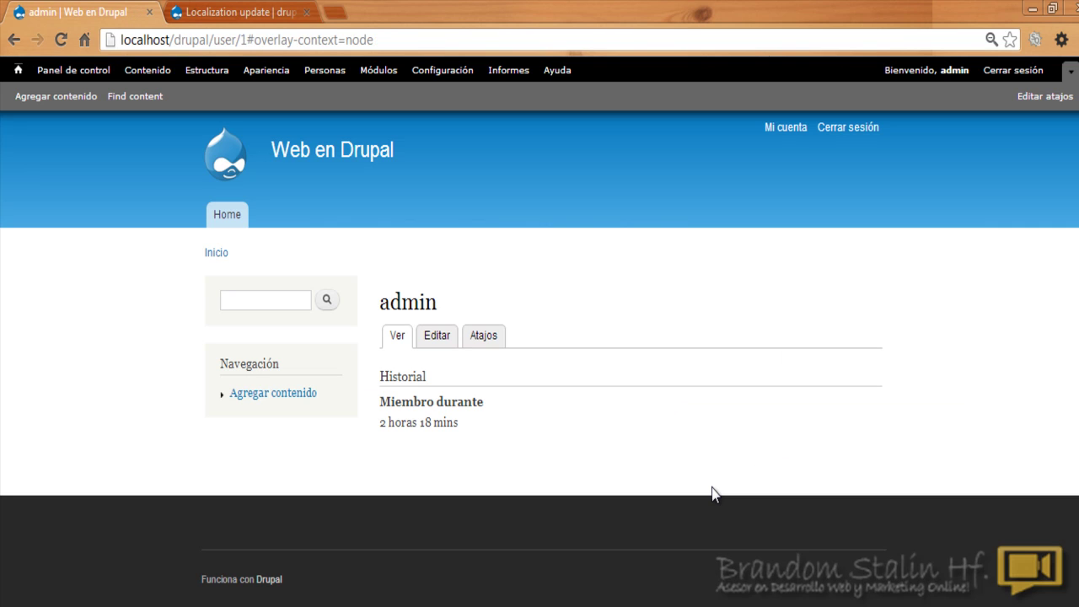
{"action": "left_click", "coordinate": [14, 41]}
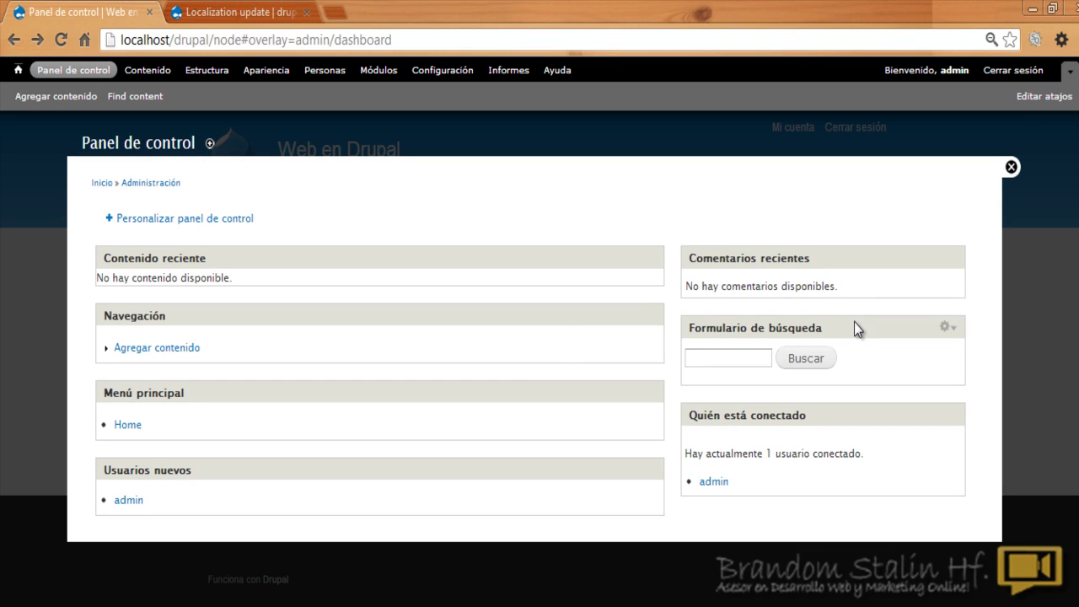
{"action": "left_click", "coordinate": [203, 223]}
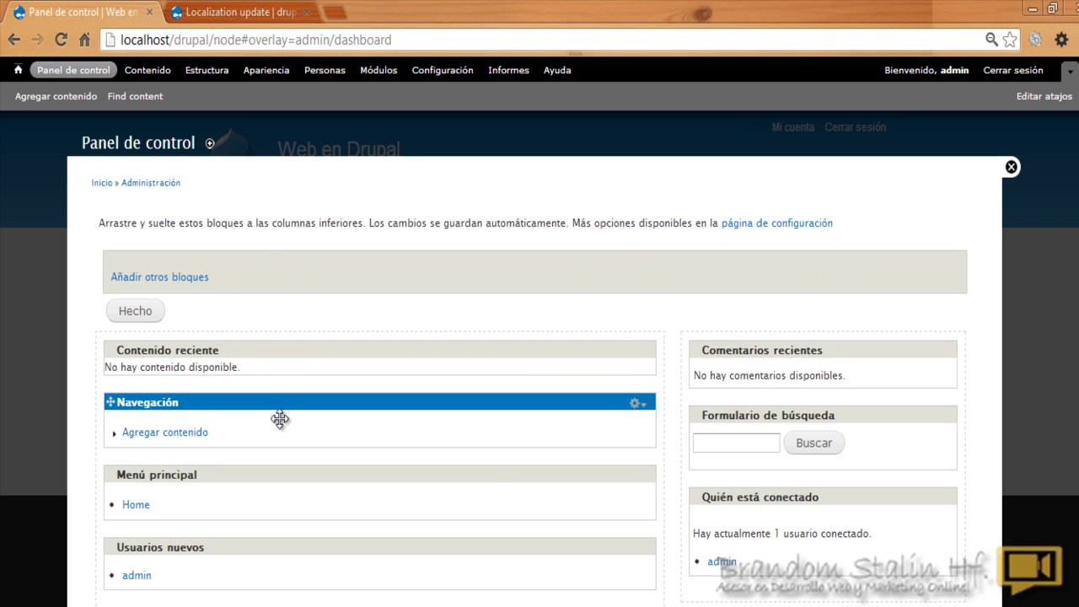
Step: Set Comentarios recientes, Quién está conectado and Formulario de búsqueda to - Ninguno -
{"action": "left_click", "coordinate": [178, 279]}
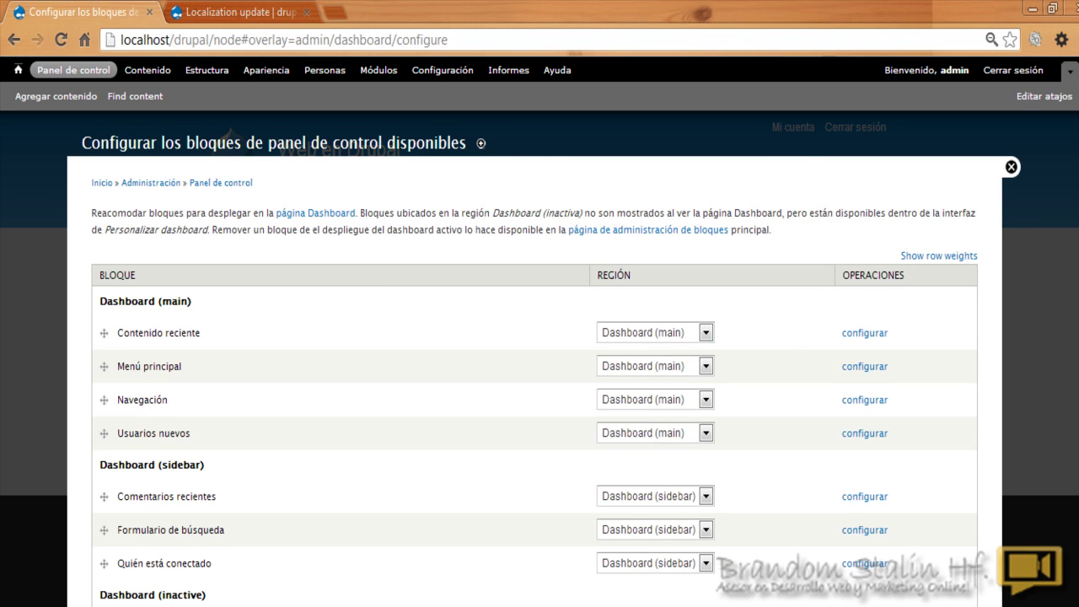
{"action": "scroll", "coordinate": [692, 413], "scroll_direction": "down", "scroll_amount": 3}
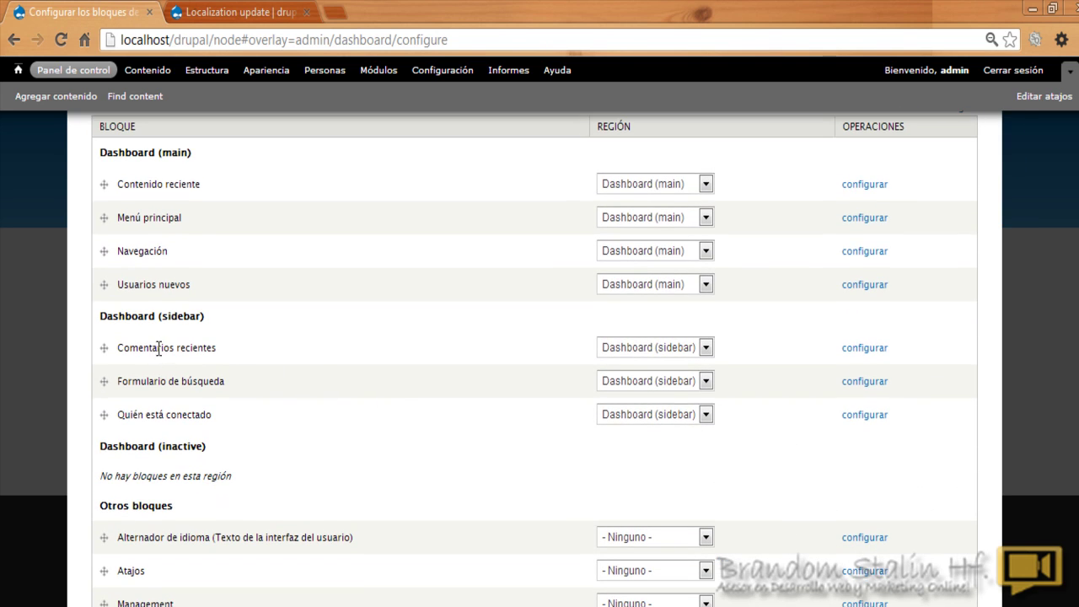
{"action": "left_click", "coordinate": [711, 350]}
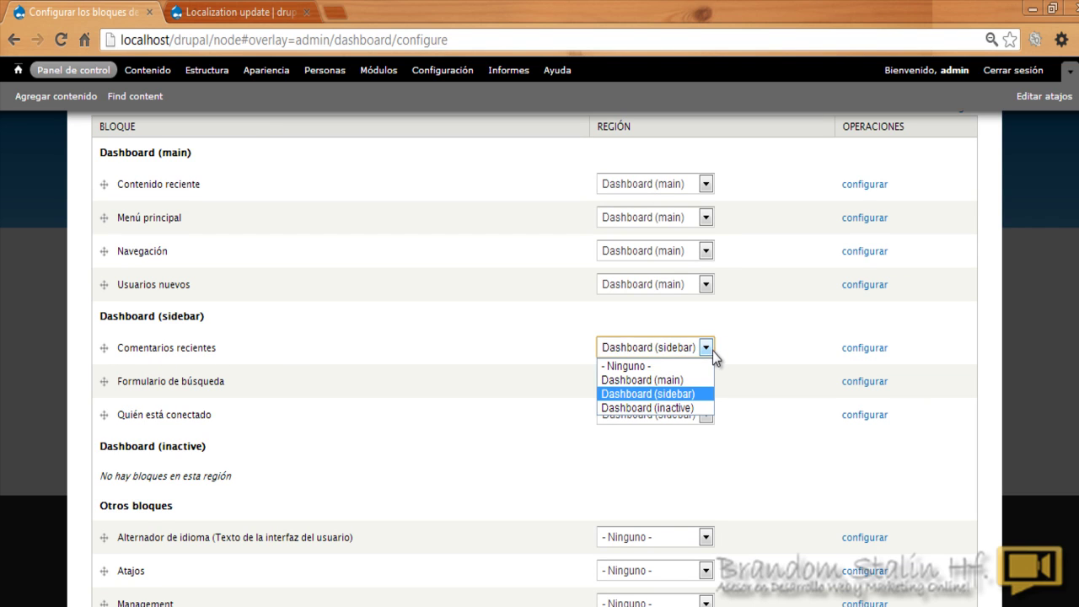
{"action": "left_click", "coordinate": [687, 369]}
{"action": "left_click", "coordinate": [707, 381]}
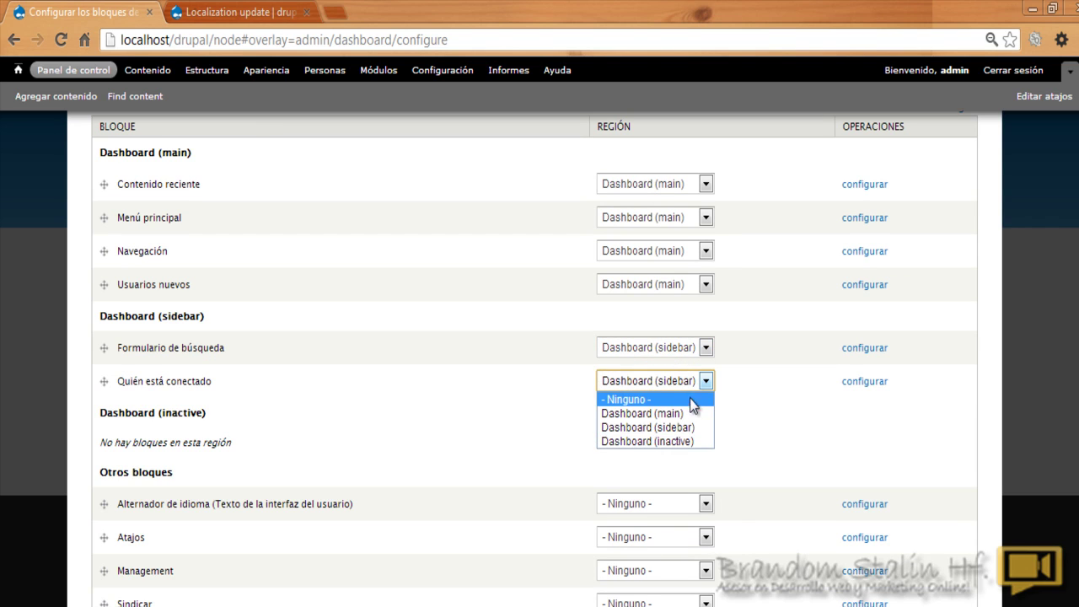
{"action": "left_click", "coordinate": [689, 398]}
{"action": "left_click", "coordinate": [706, 348]}
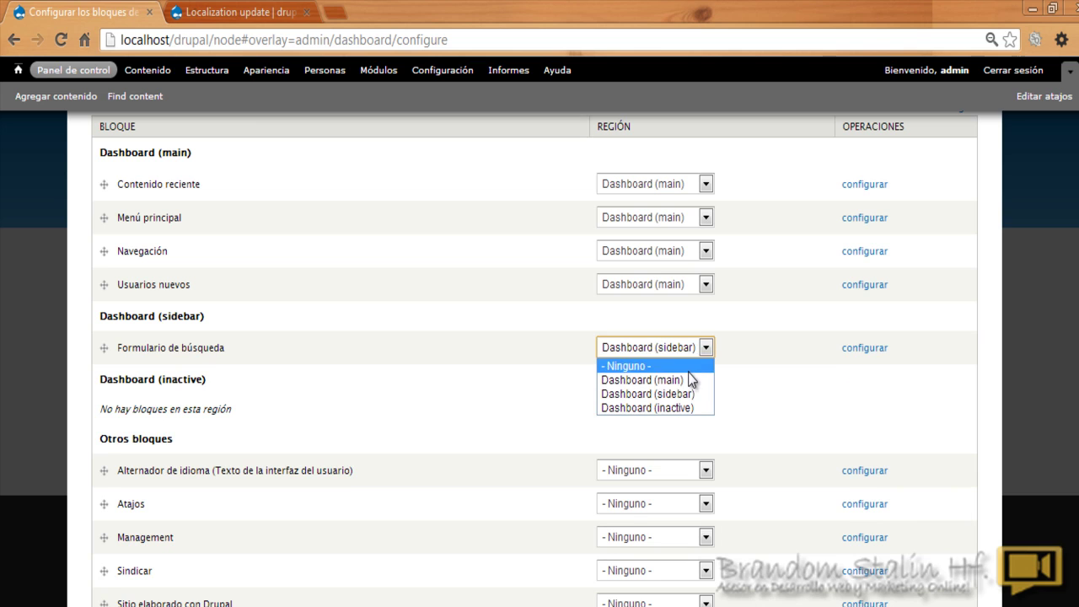
{"action": "left_click", "coordinate": [688, 366]}
Step: Save the blocks and return to the dashboard
{"action": "scroll", "coordinate": [362, 435], "scroll_direction": "down", "scroll_amount": 2}
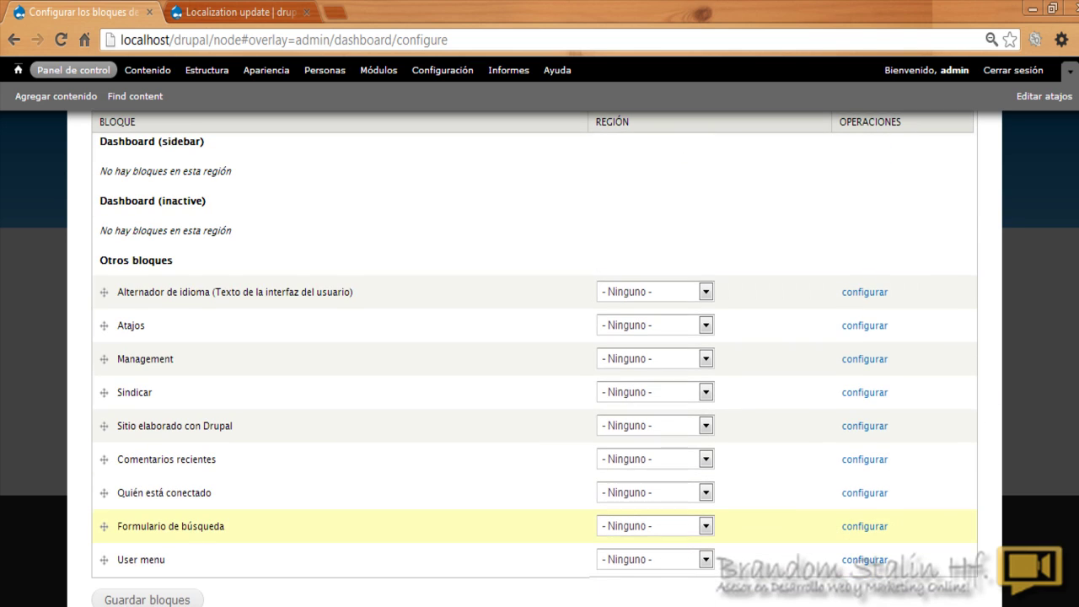
{"action": "left_click", "coordinate": [162, 599]}
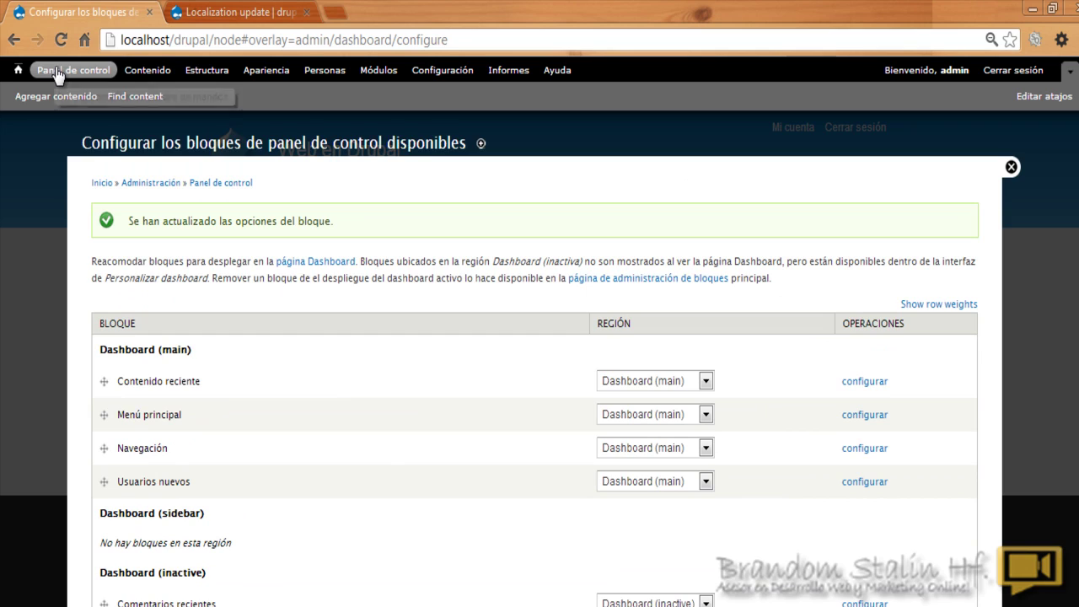
{"action": "left_click", "coordinate": [56, 72]}
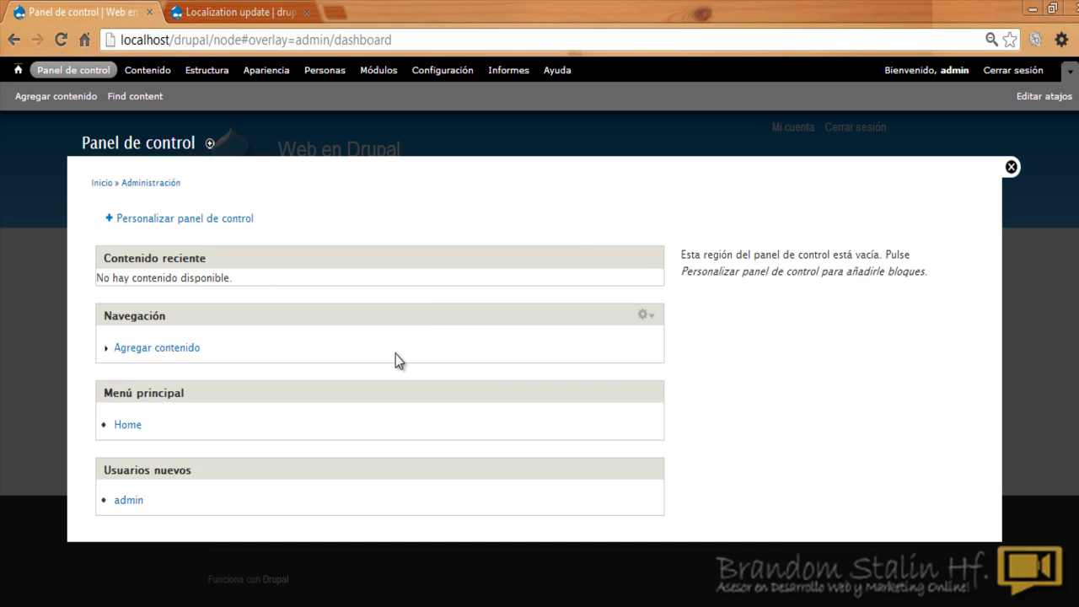
Step: Drag Menú principal, then Usuarios nuevos below it, into the right sidebar and finish with Hecho
{"action": "left_click", "coordinate": [226, 220]}
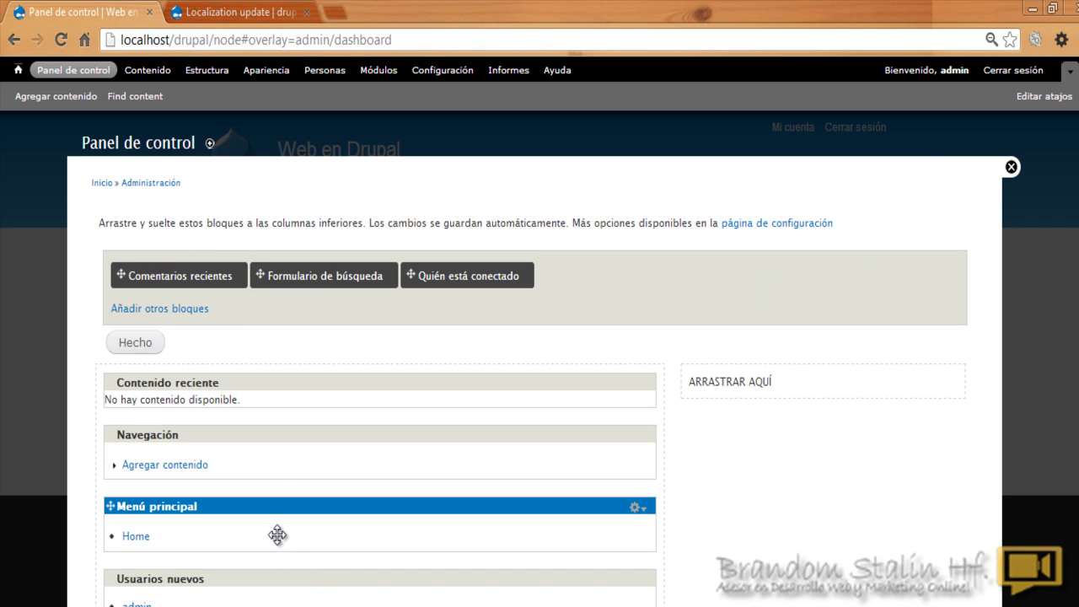
{"action": "left_click_drag", "start_coordinate": [279, 535], "coordinate": [801, 380]}
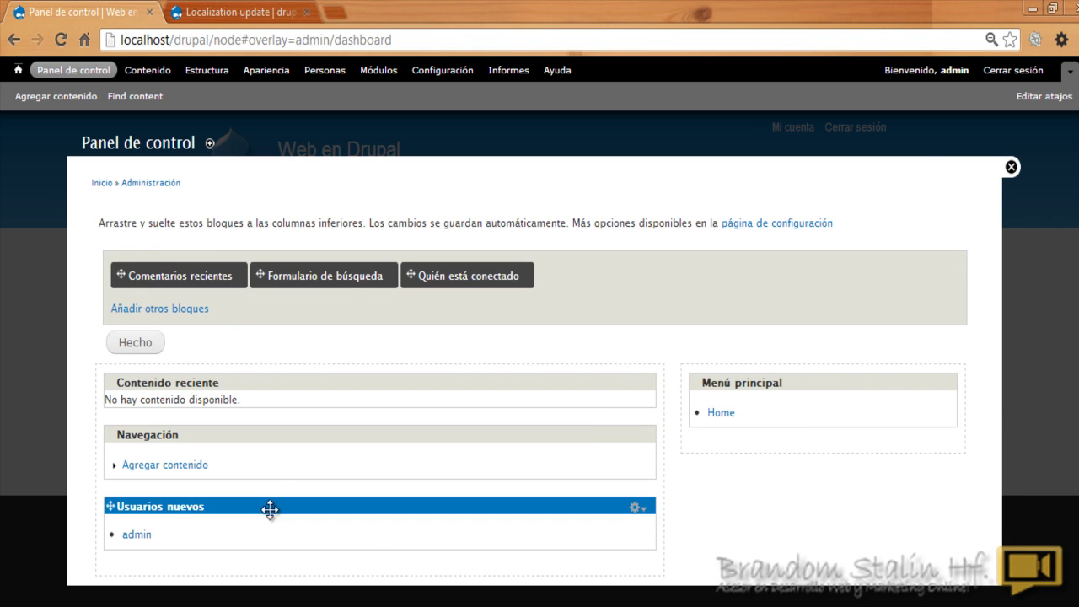
{"action": "left_click_drag", "start_coordinate": [251, 535], "coordinate": [776, 455]}
{"action": "left_click", "coordinate": [118, 343]}
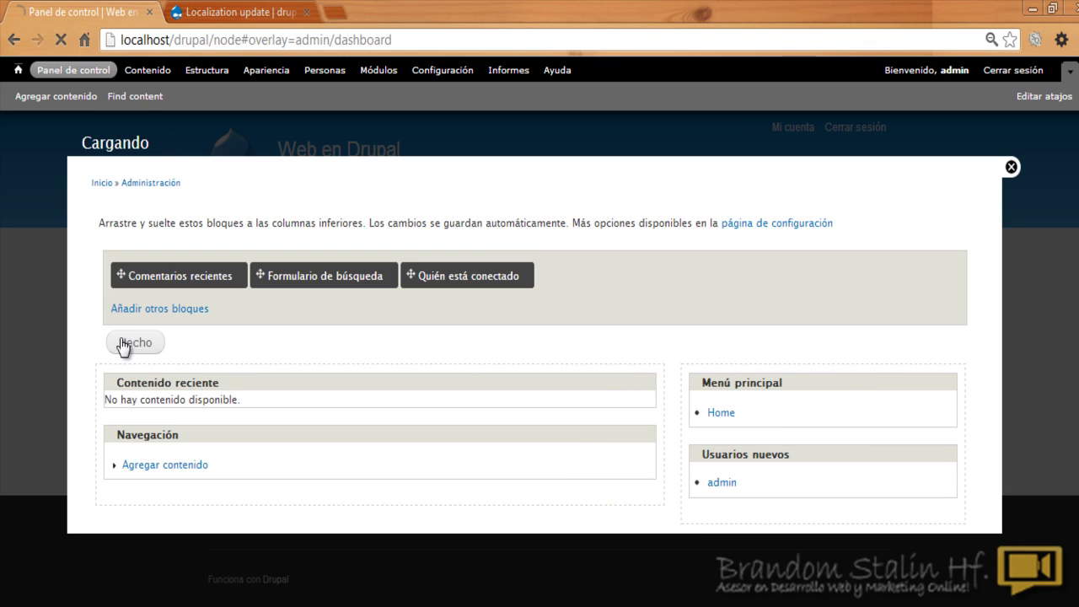